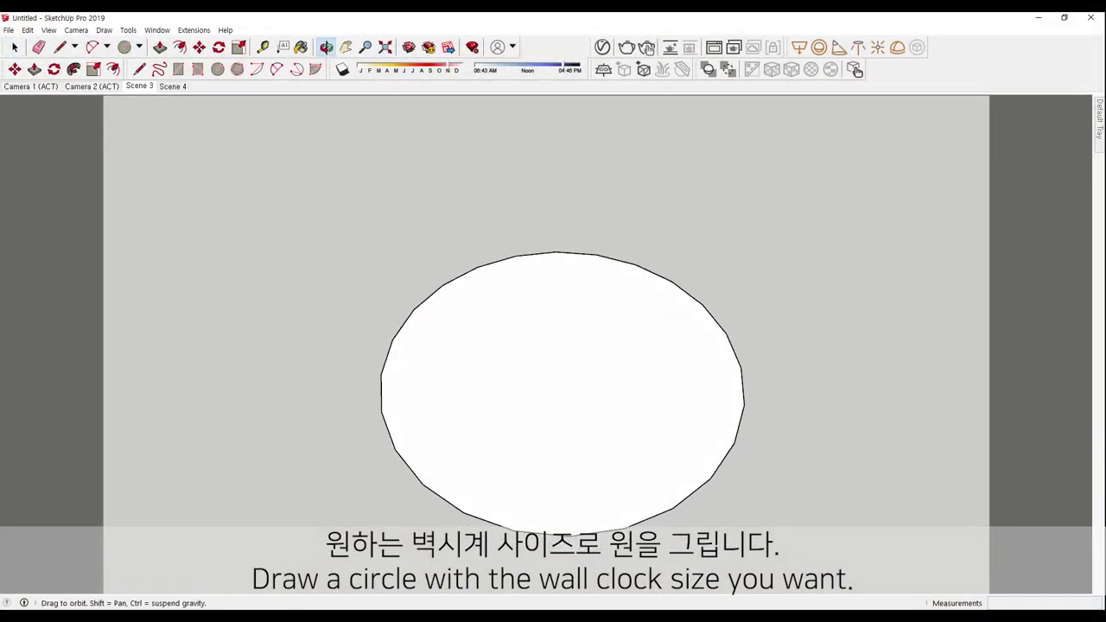
# Select the circular clock face together with all its edges
pyautogui.press('space')
pyautogui.hotkey('ctrl', 'a')
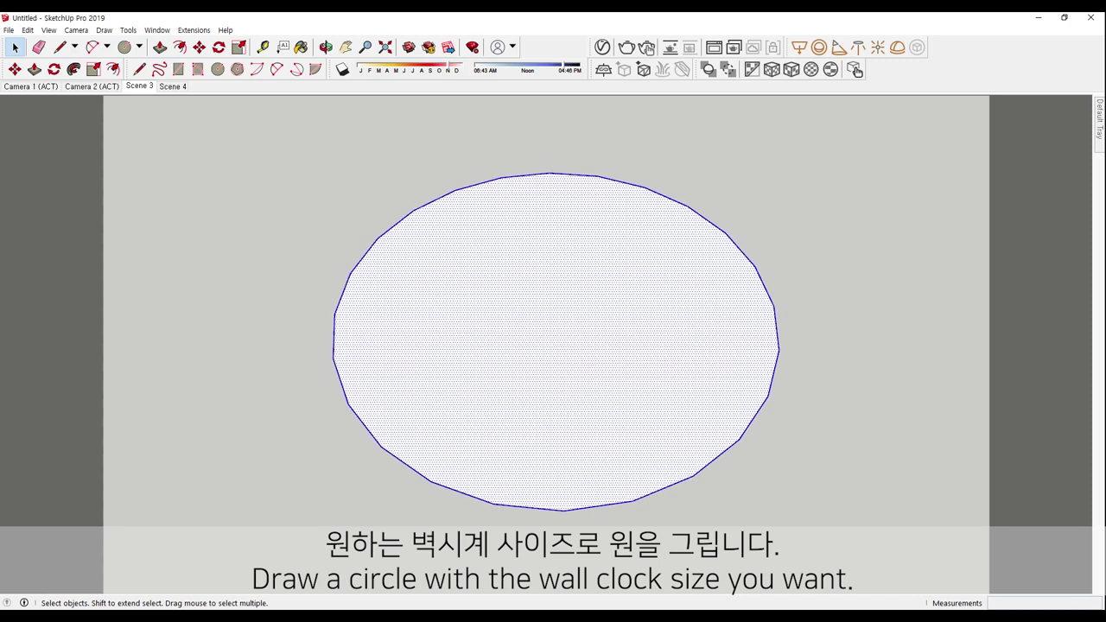
# Push/pull the circle into a thin disc and draw a half-circle arc on the bar's top
pyautogui.press('p')
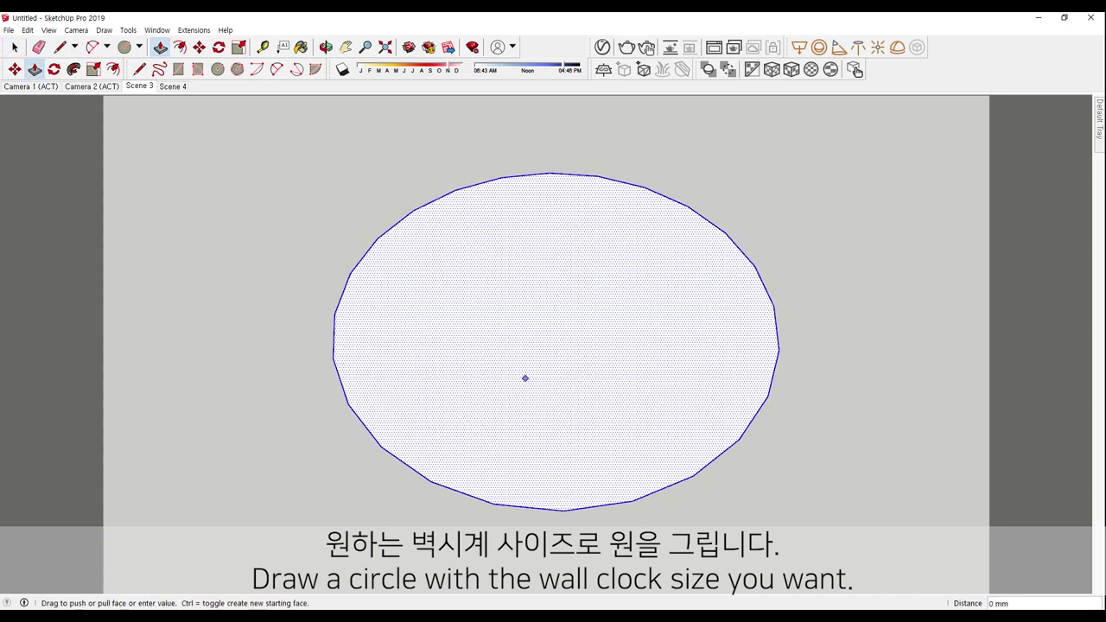
pyautogui.click(525, 377)
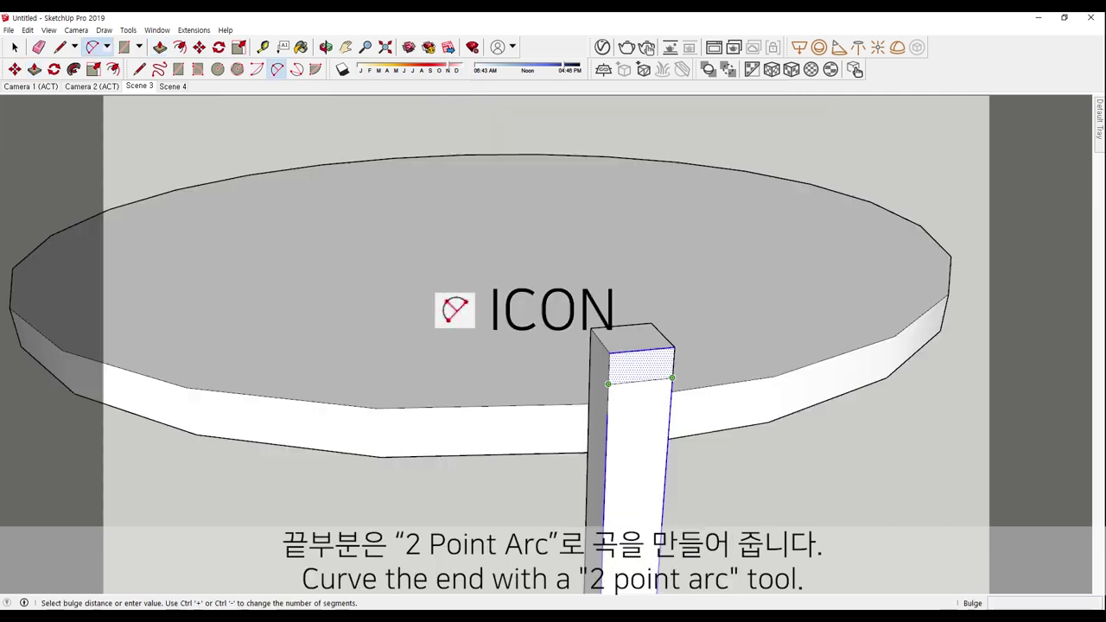
pyautogui.click(672, 377)
pyautogui.click(642, 352)
# Push away the left and right corners beside the arc to round the bar's end
pyautogui.press('space')
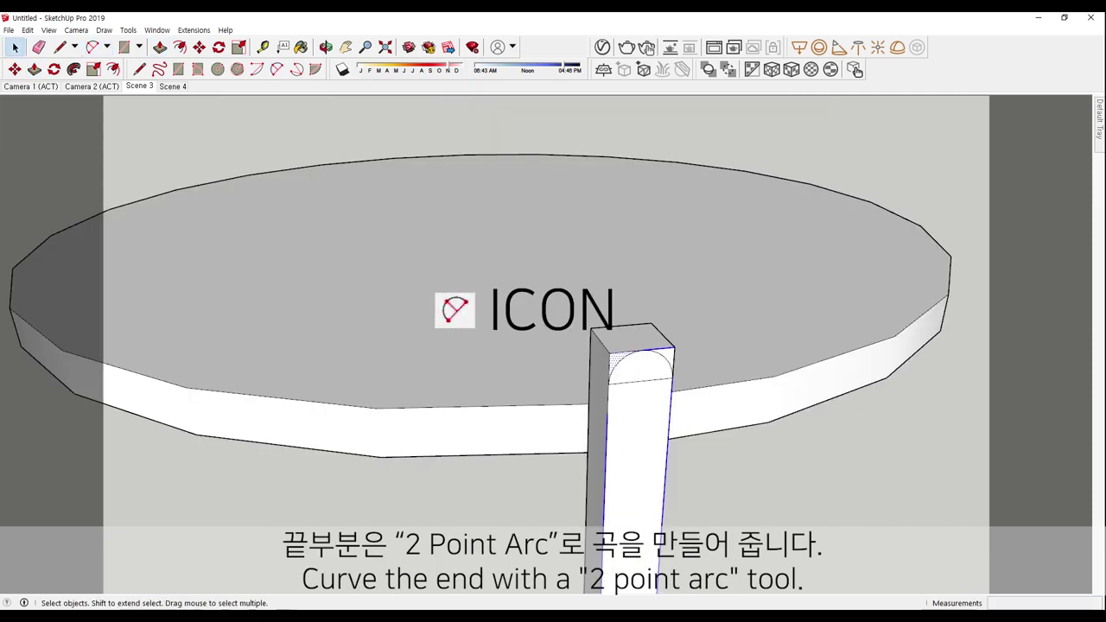
pyautogui.press('p')
pyautogui.doubleClick(596, 341)
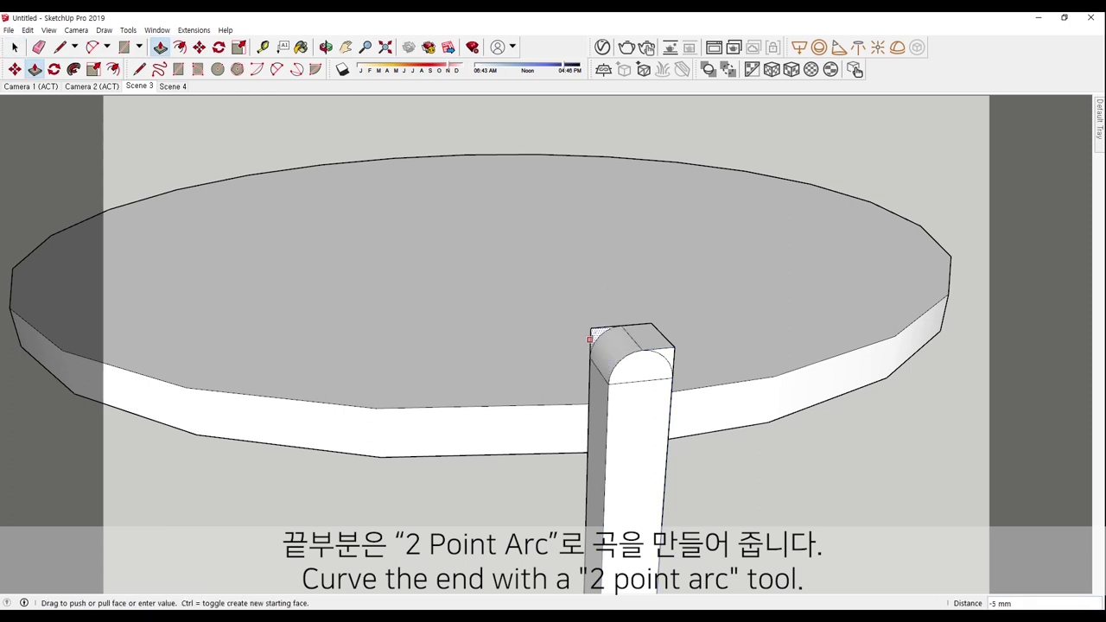
pyautogui.click(598, 337)
pyautogui.click(662, 342)
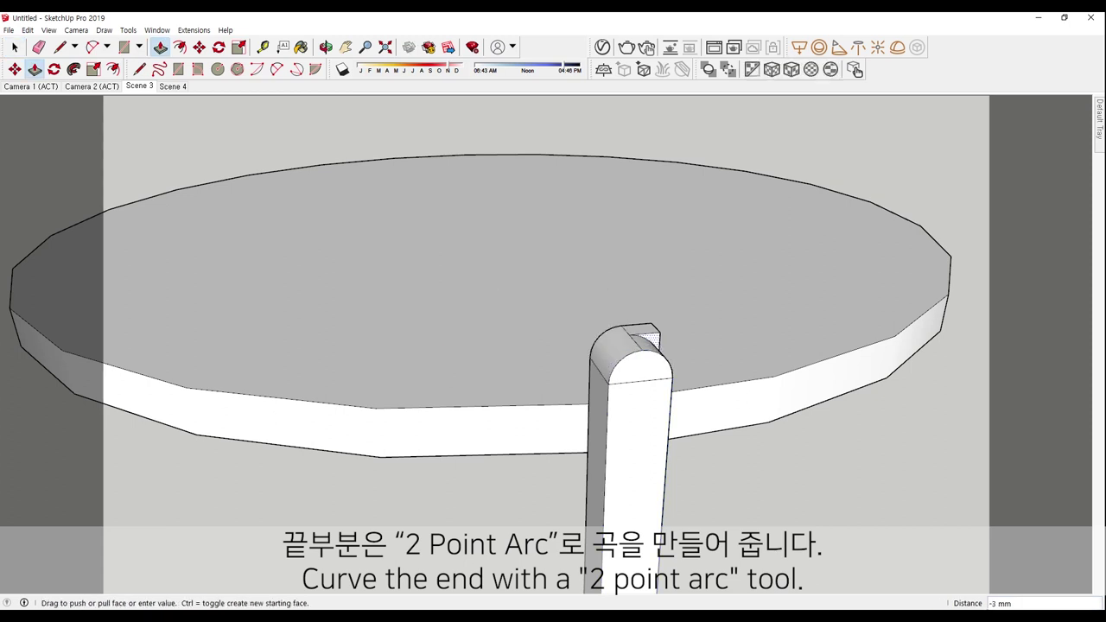
pyautogui.click(639, 331)
pyautogui.press('space')
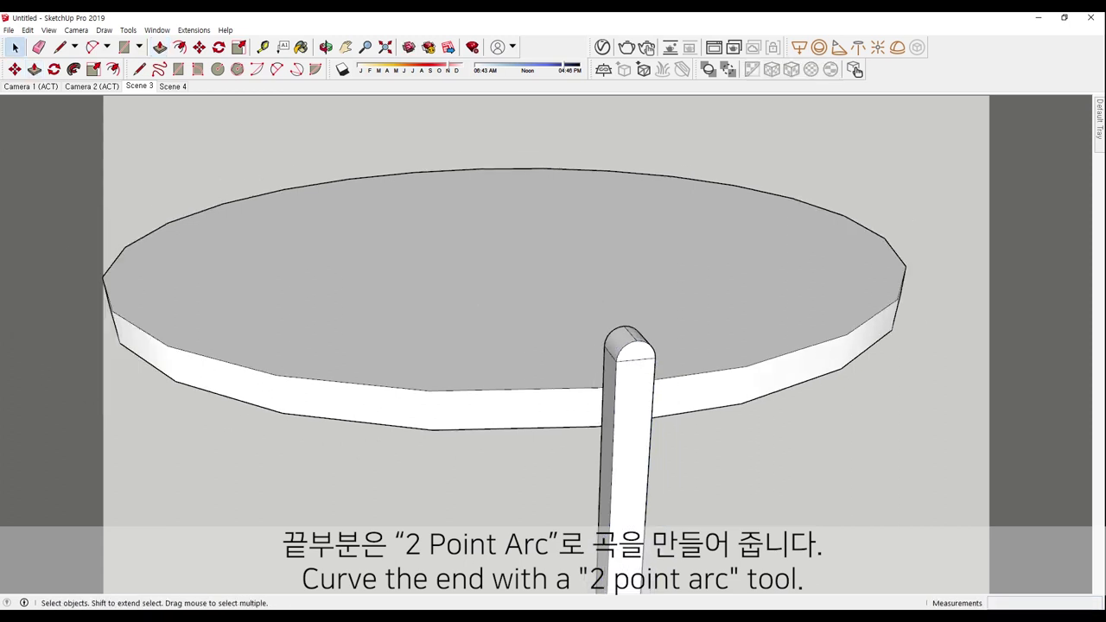
pyautogui.scroll(-5, 630, 363)
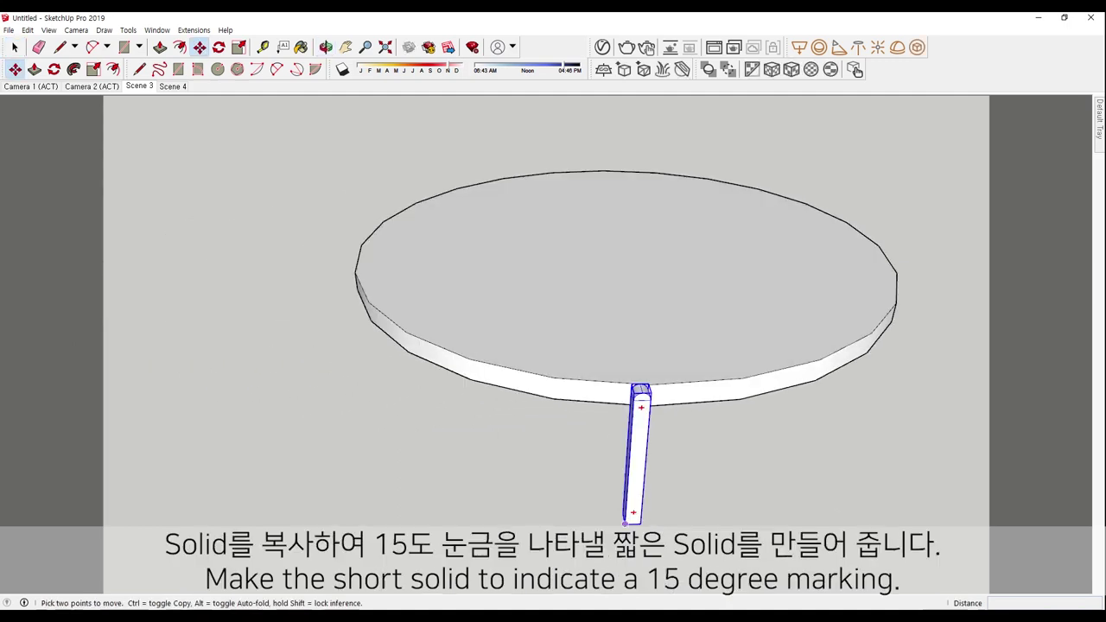
# Copy the rounded marker bar to its left and view the bars upright
pyautogui.keyDown('ctrl'); pyautogui.click(625, 523); pyautogui.keyUp('ctrl')
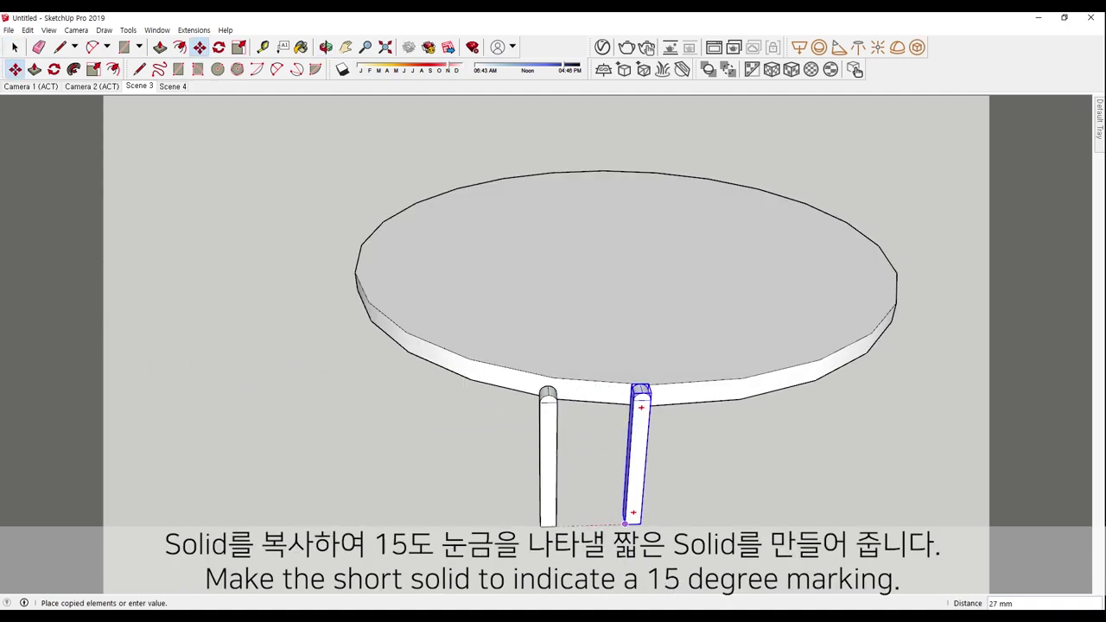
pyautogui.click(541, 522)
pyautogui.press('space')
pyautogui.moveTo(540, 522)
pyautogui.mouseDown(button='middle')
pyautogui.moveTo(545, 345)
pyautogui.moveTo(570, 311)
pyautogui.mouseUp(button='middle')
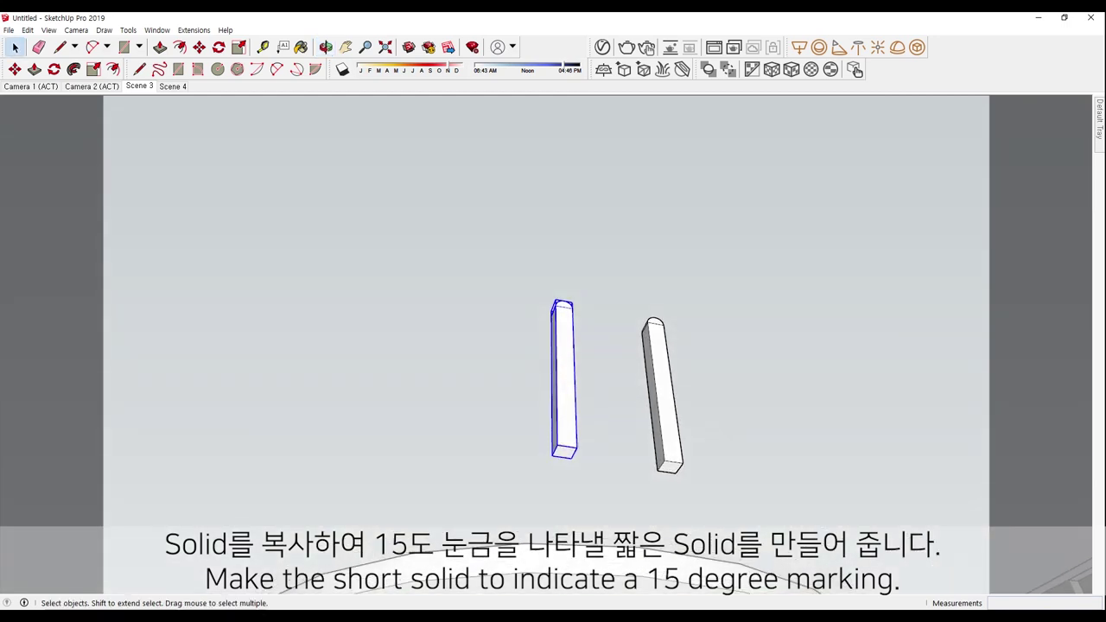
# Shorten the copied bar by pushing its bottom face upward
pyautogui.press('Return')
pyautogui.press('p')
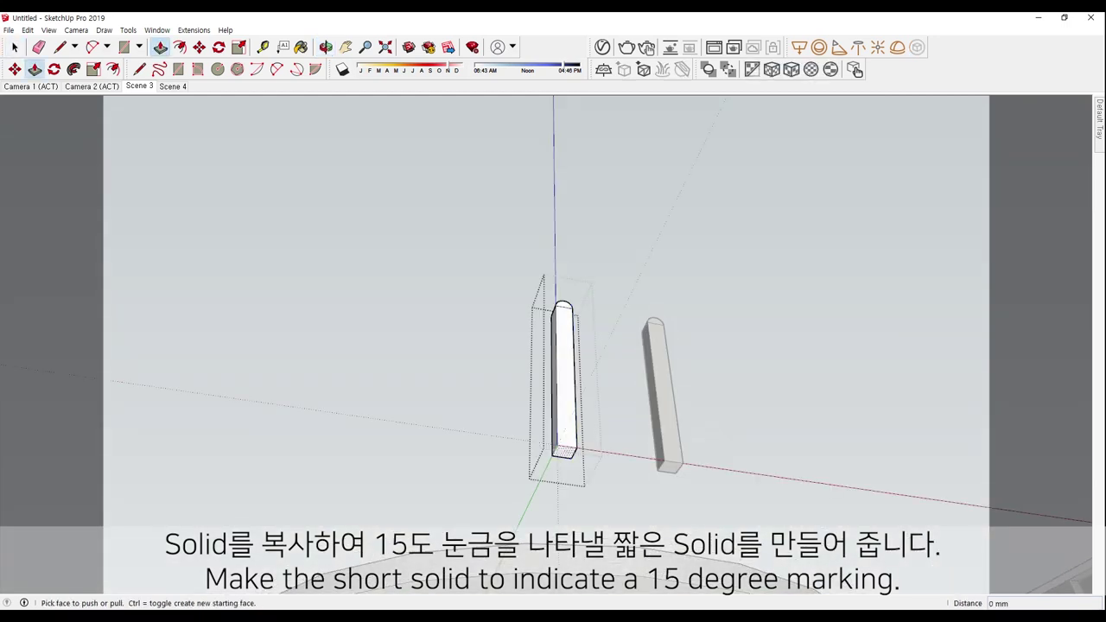
pyautogui.moveTo(564, 452); pyautogui.dragTo(563, 418)
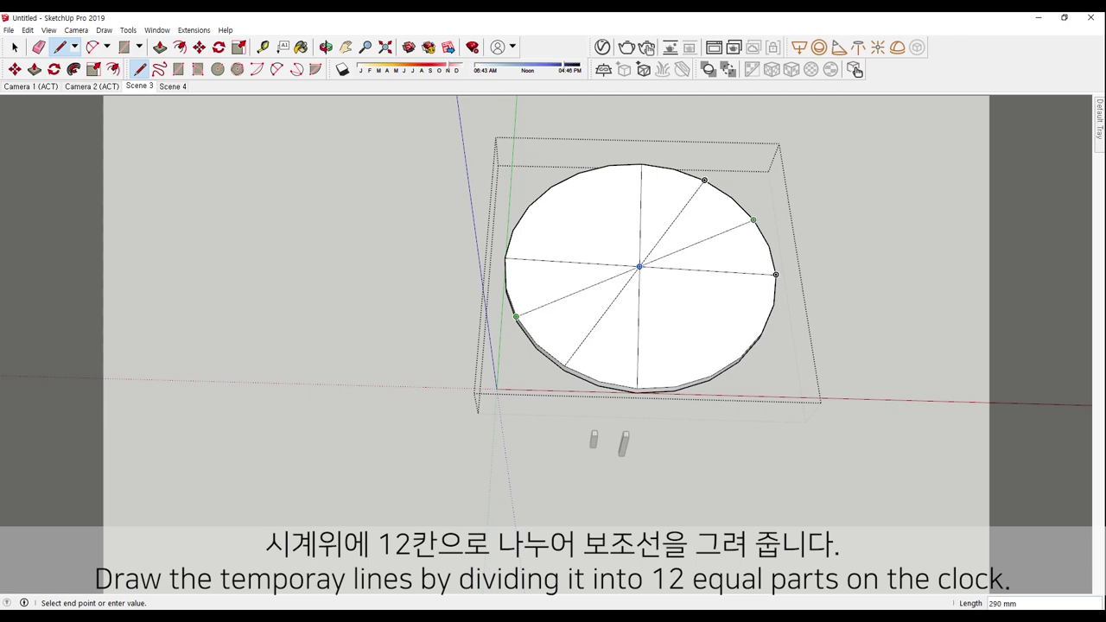
# Draw diameter guide lines across the disc, upper-left to lower-right and starting from the top
pyautogui.press('Escape')
pyautogui.click(529, 206)
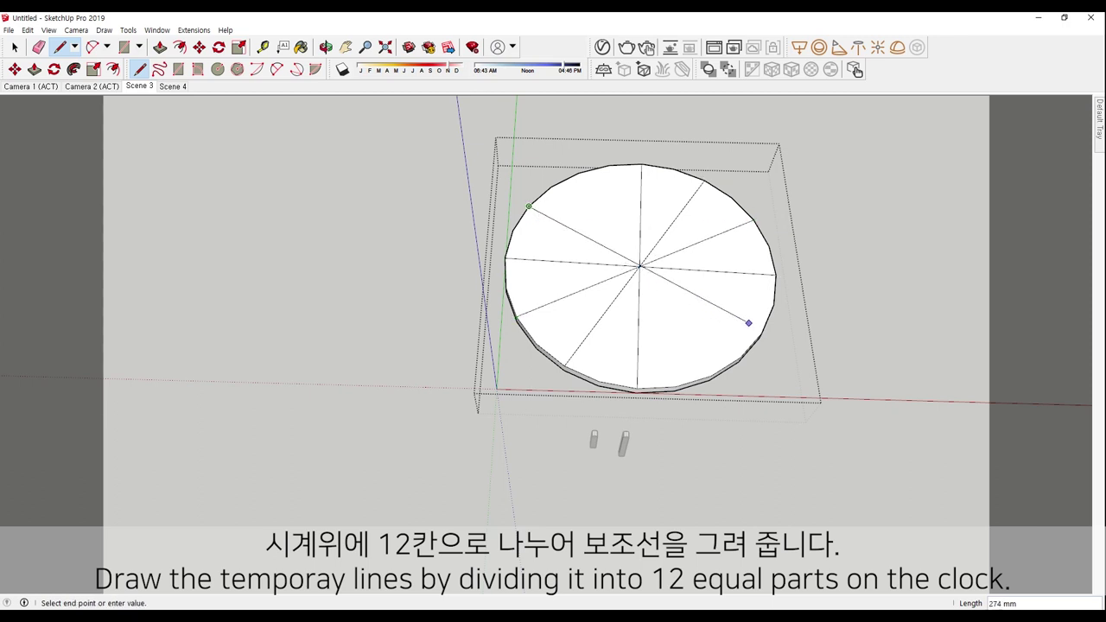
pyautogui.click(761, 332)
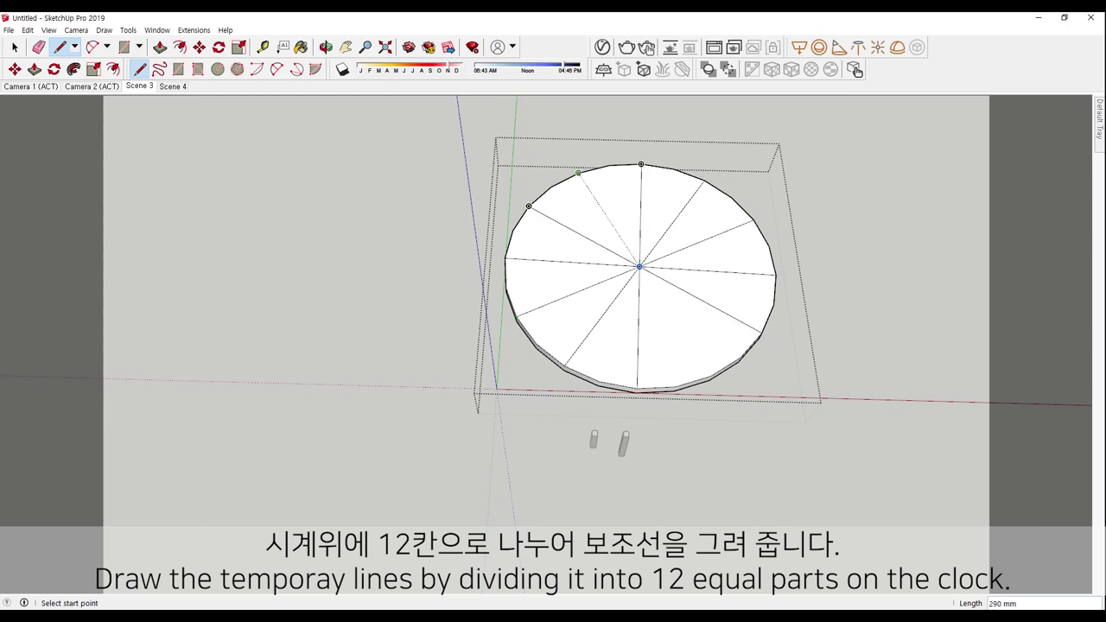
pyautogui.click(578, 173)
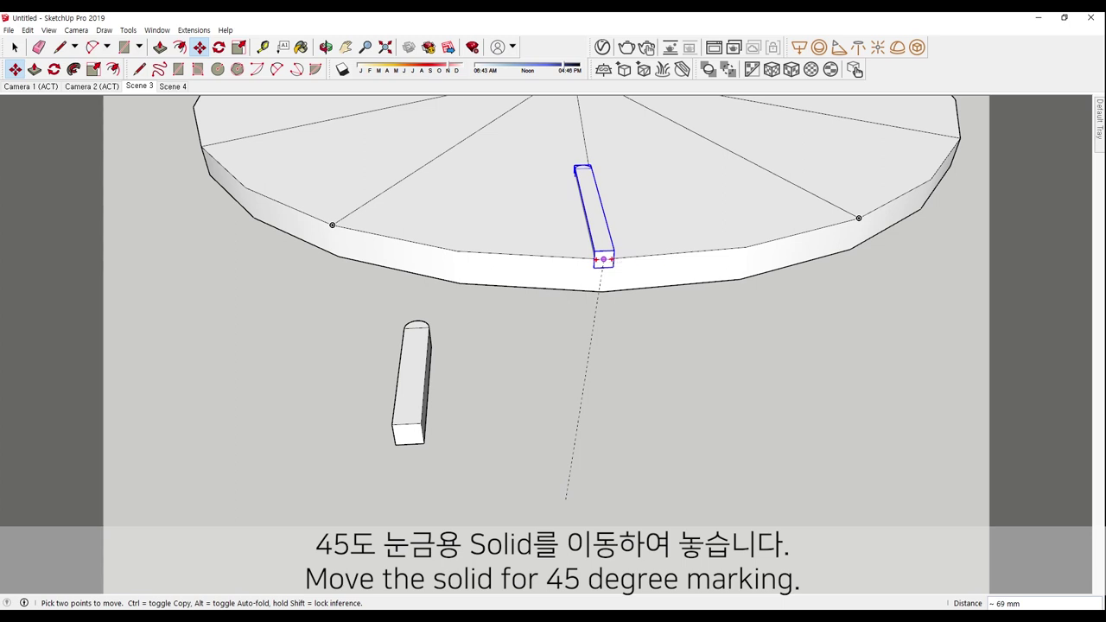
# Check the placed marker from tilted views and select the upright long marker bar
pyautogui.moveTo(603, 259); pyautogui.dragTo(516, 177, button='middle')
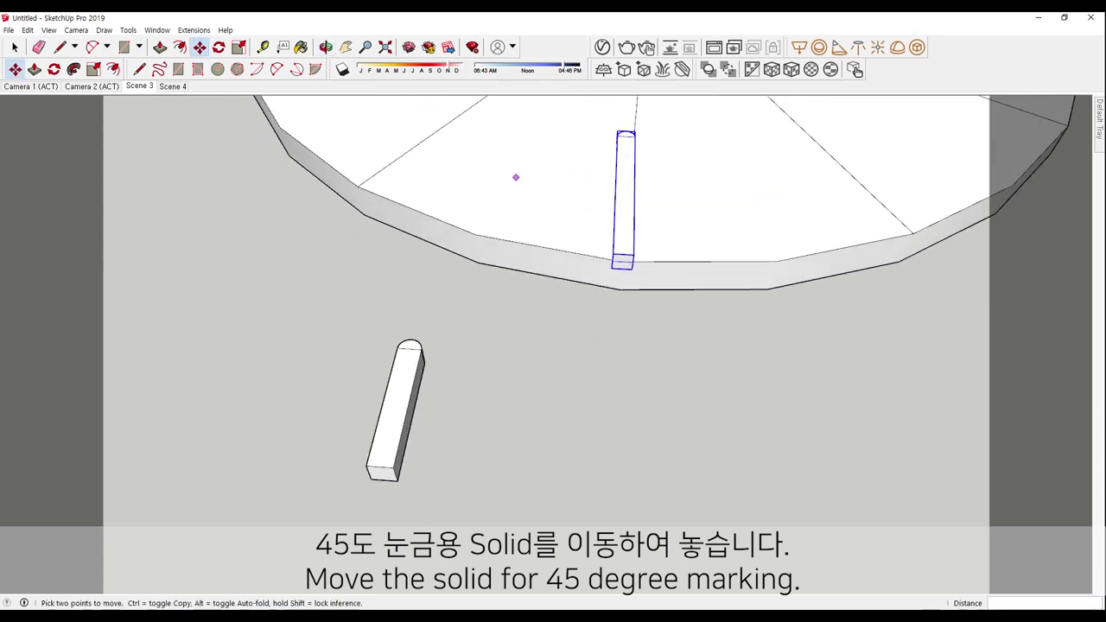
pyautogui.click(54, 69)
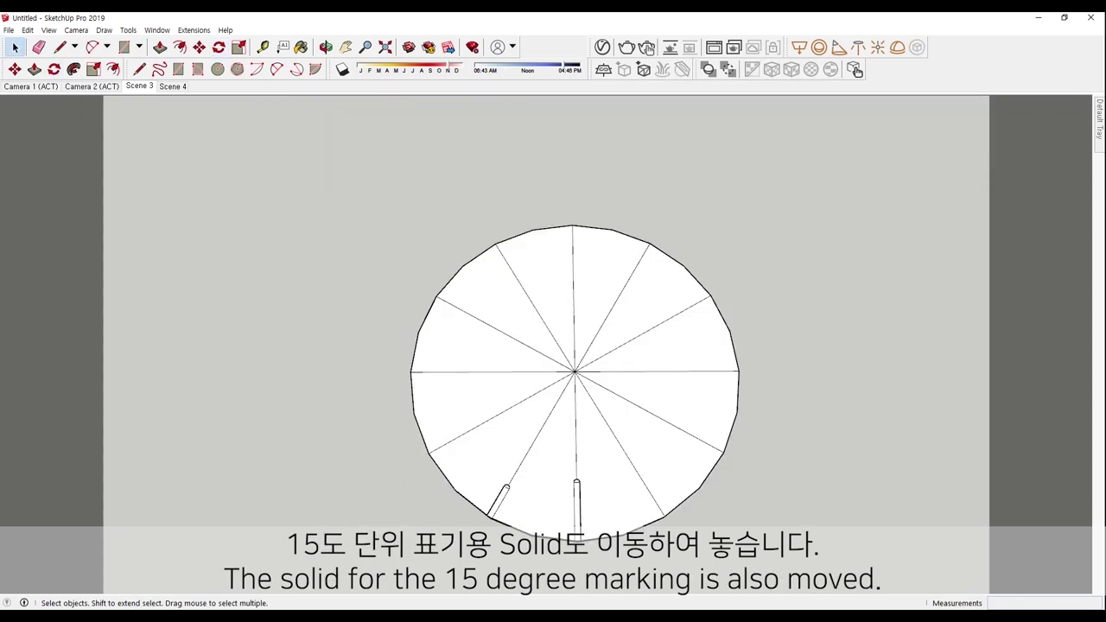
pyautogui.moveTo(570, 362)
pyautogui.mouseDown(button='middle')
pyautogui.moveTo(571, 328)
pyautogui.moveTo(553, 333)
pyautogui.mouseUp(button='middle')
pyautogui.click(552, 493)
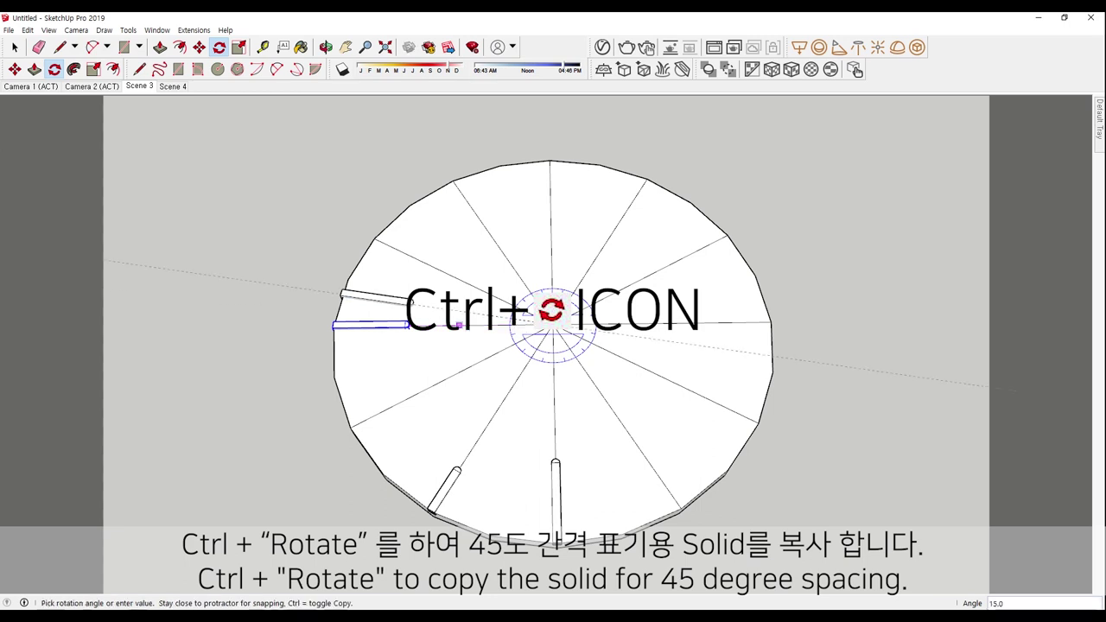
# Rotate-copy the long marker about the disc centre to the 9 and 3 o'clock positions
pyautogui.click(458, 326)
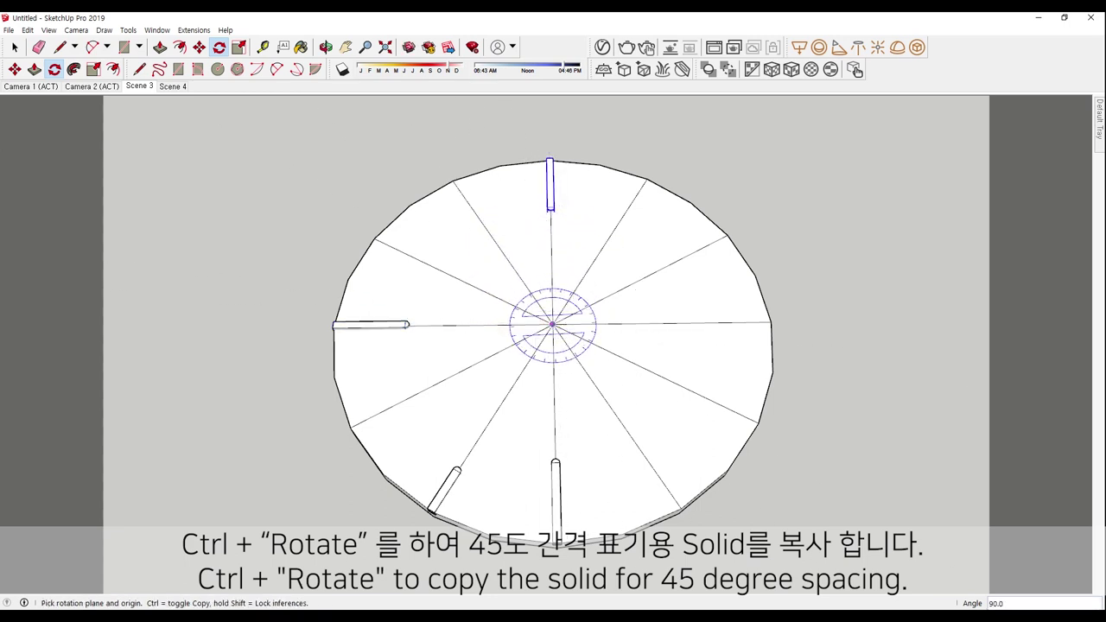
pyautogui.click(552, 325)
pyautogui.click(551, 243)
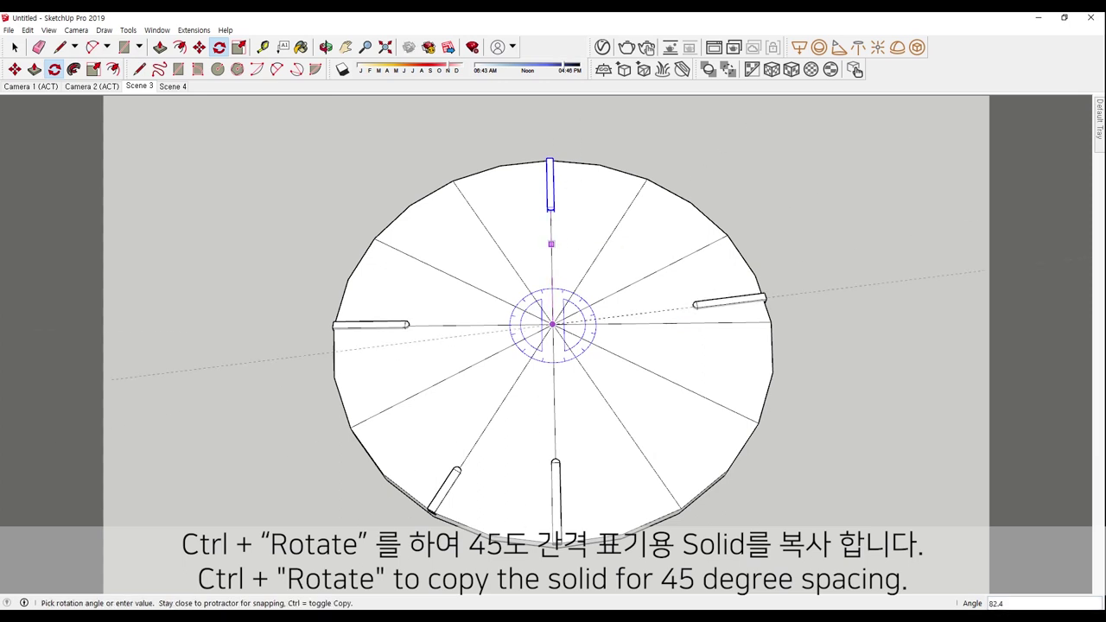
pyautogui.click(671, 322)
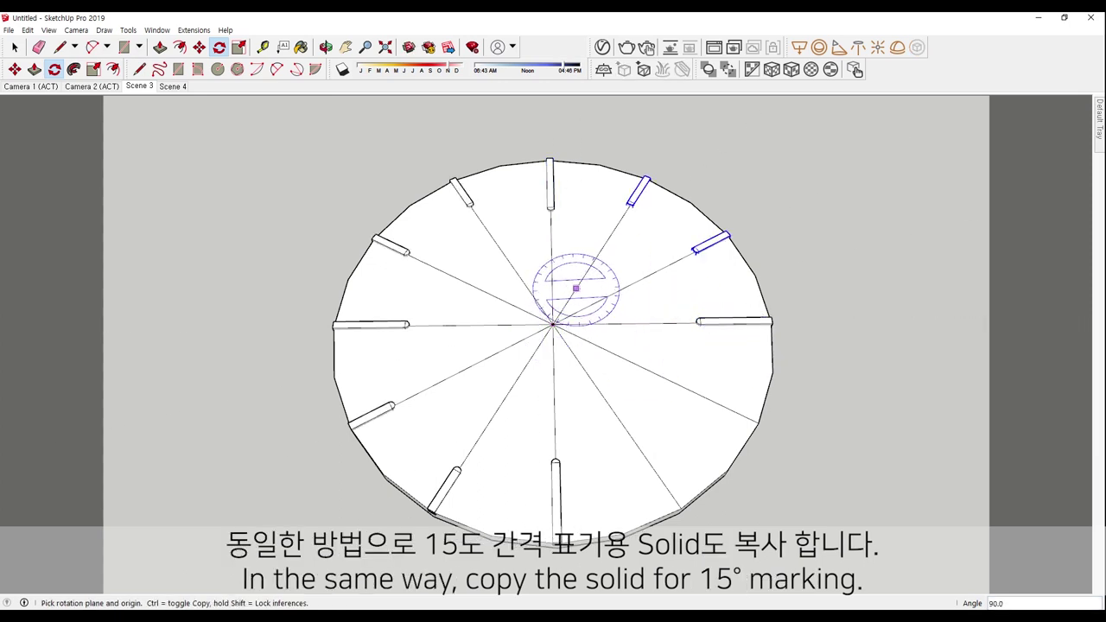
# Rotate-copy the short bar about the disc centre along its 15° spoke
pyautogui.moveTo(588, 267); pyautogui.dragTo(607, 295)
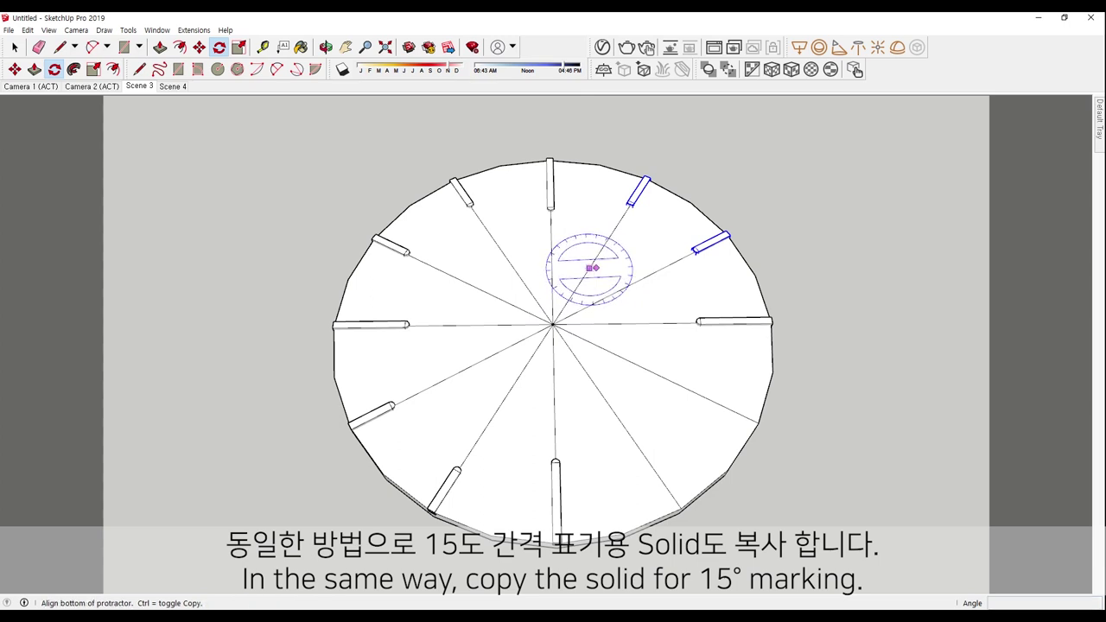
pyautogui.press('Escape')
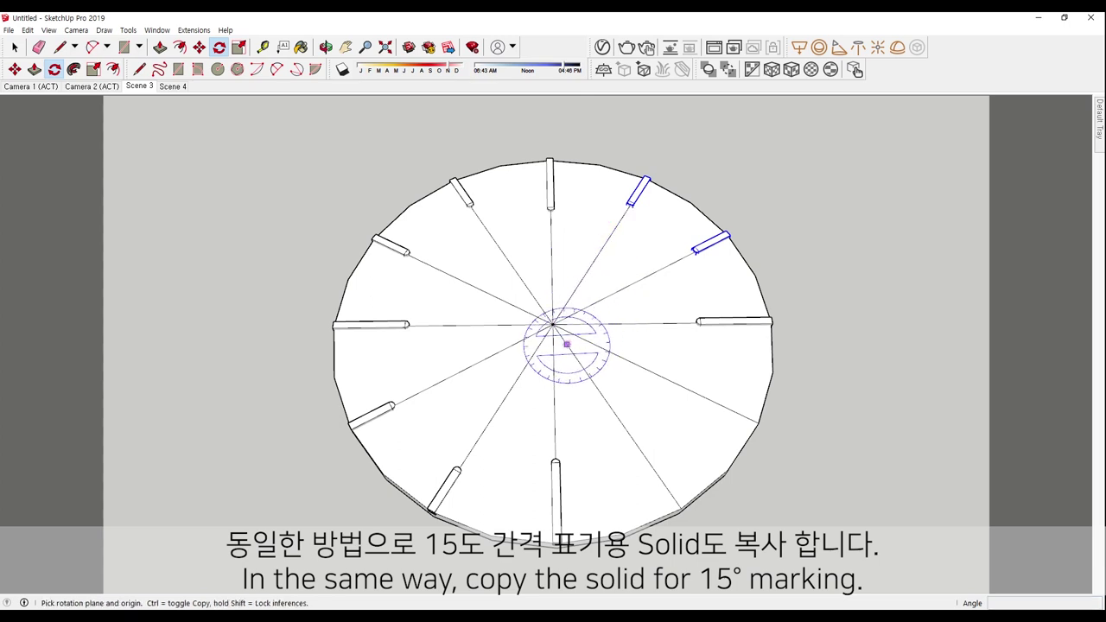
pyautogui.click(552, 324)
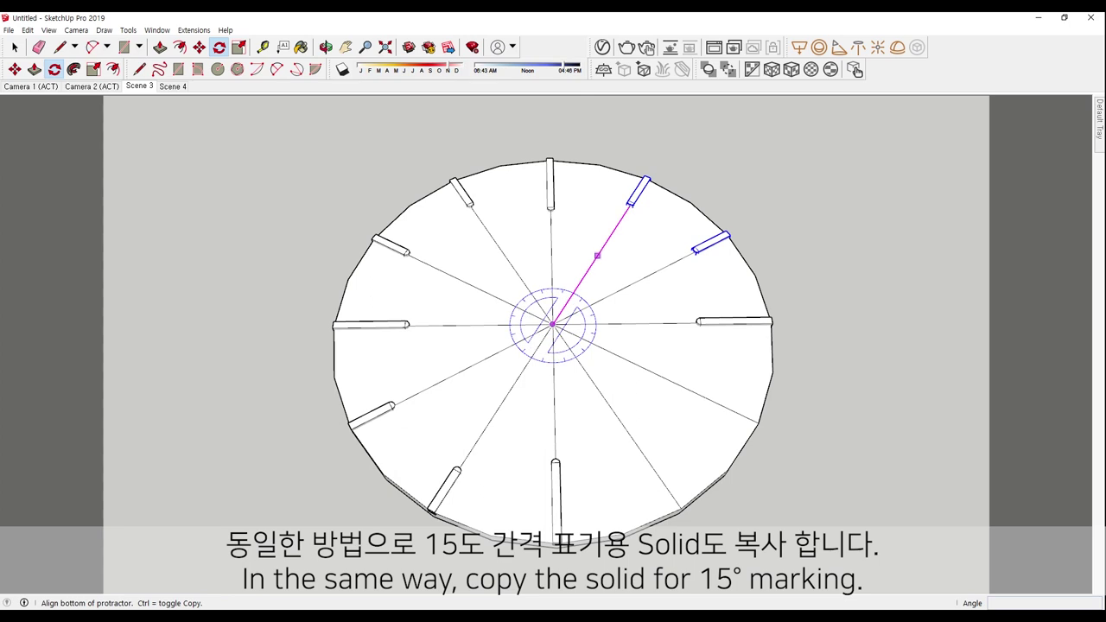
pyautogui.click(602, 247)
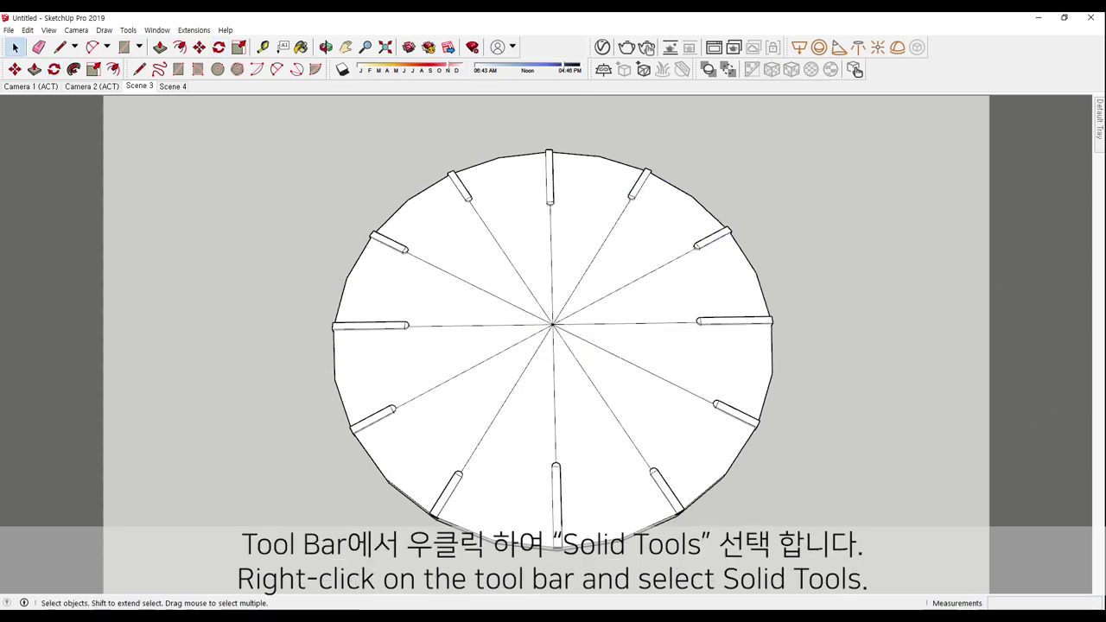
# Turn on the Solid Tools toolbar from the toolbar list
pyautogui.rightClick(856, 69)
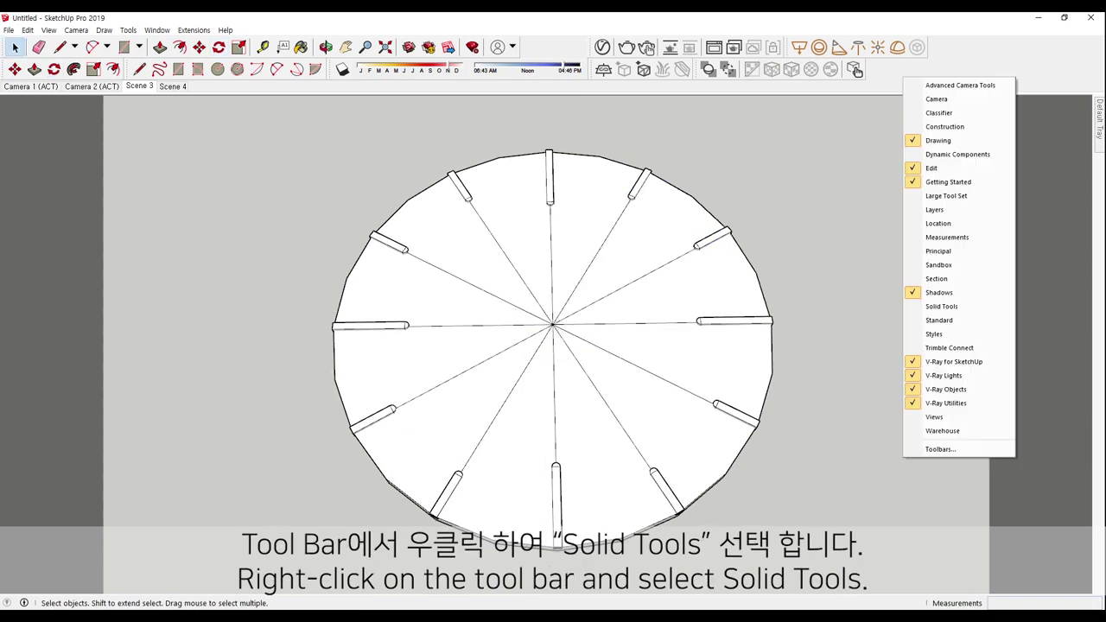
pyautogui.press('Down')
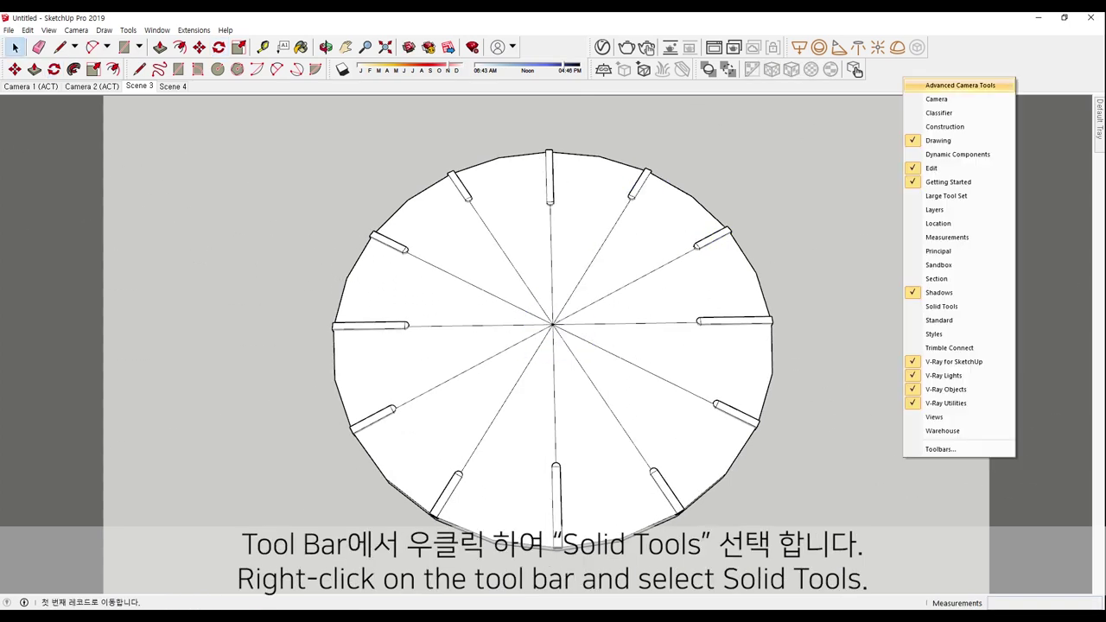
pyautogui.press('Down')
pyautogui.press('Down')
pyautogui.press('Down')
pyautogui.press('Down')
pyautogui.press('Down')
pyautogui.press('Down')
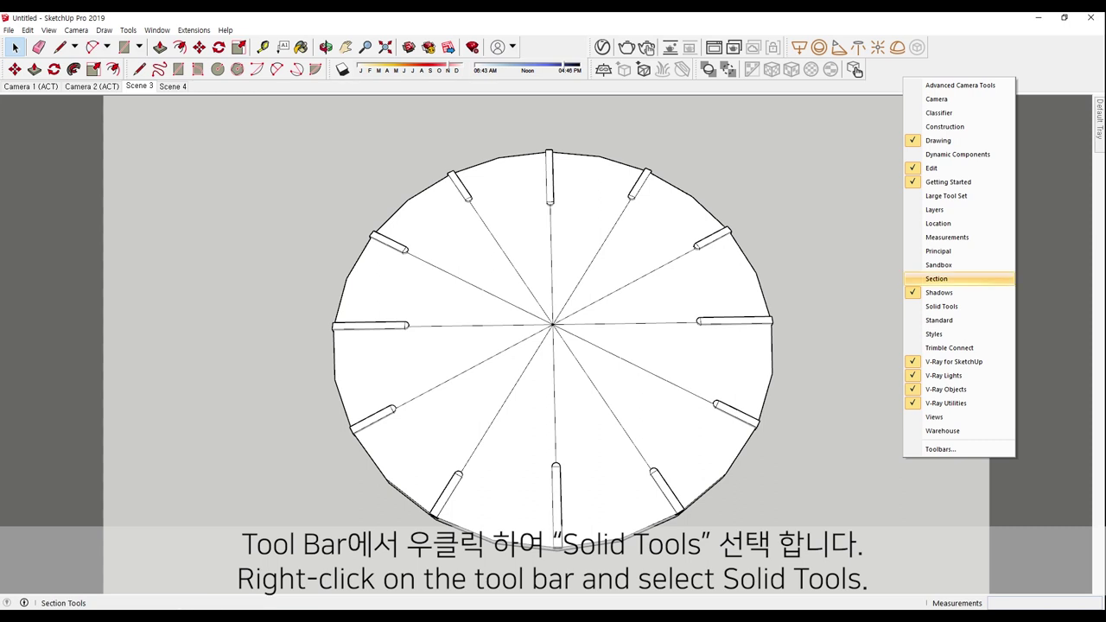
pyautogui.press('Down')
pyautogui.press('Down')
pyautogui.press('Down')
pyautogui.press('Down')
pyautogui.press('Down')
pyautogui.press('Down')
pyautogui.press('Up')
pyautogui.press('Up')
pyautogui.press('Up')
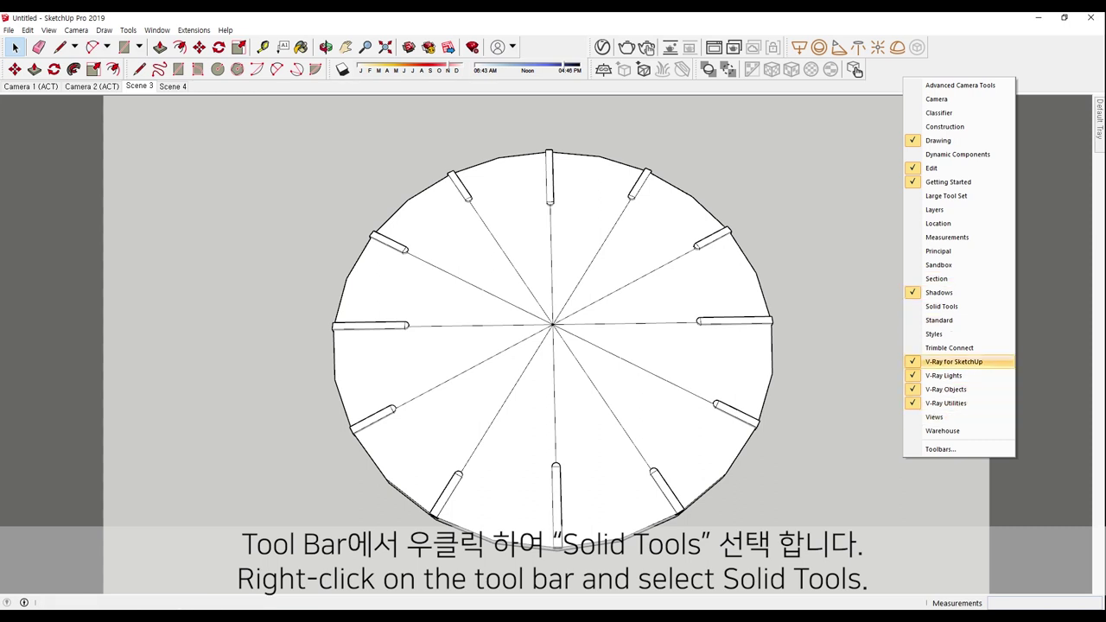
pyautogui.press('Up')
pyautogui.press('Up')
pyautogui.press('Up')
pyautogui.press('Return')
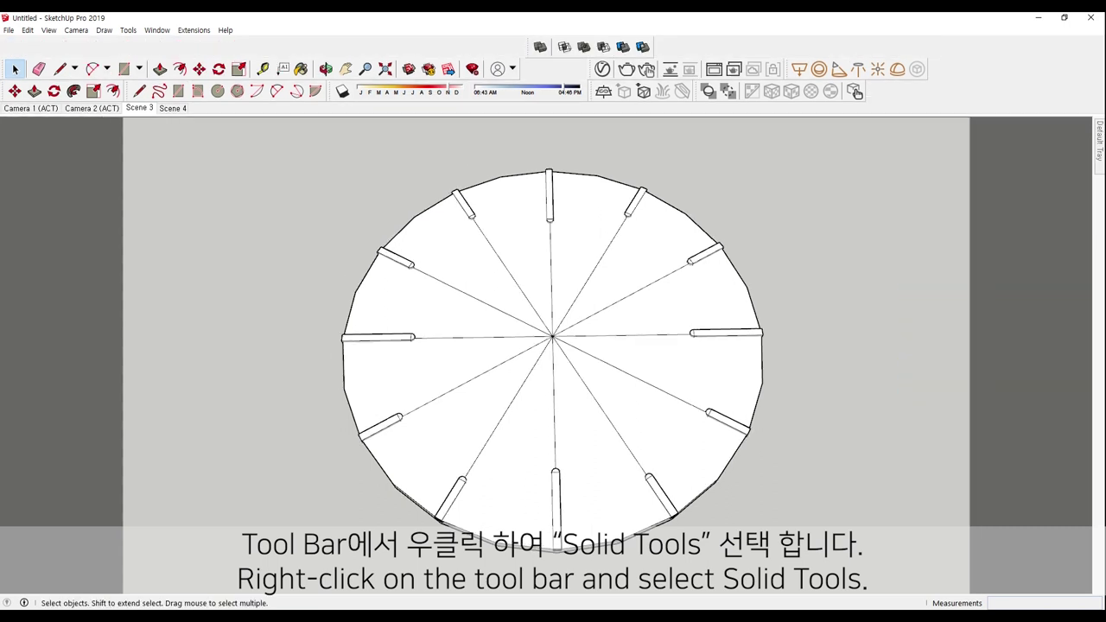
# Float the Solid Tools toolbar and Subtract the left, bottom and 4 o'clock pegs from the disc
pyautogui.moveTo(533, 46)
pyautogui.mouseDown()
pyautogui.moveTo(674, 127)
pyautogui.moveTo(890, 70)
pyautogui.mouseUp()
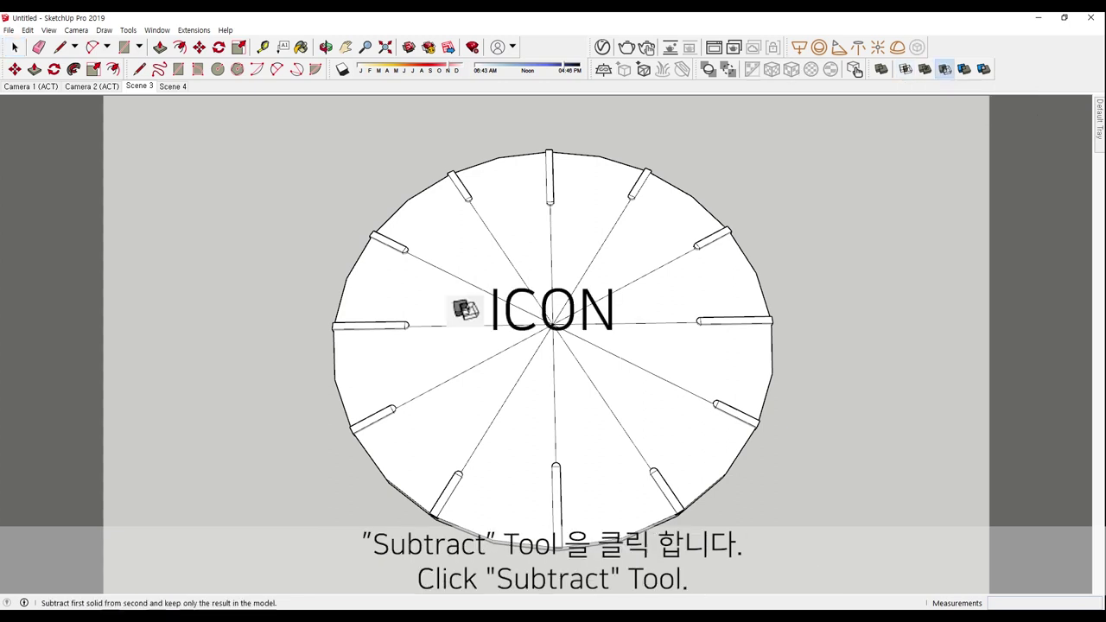
pyautogui.click(945, 69)
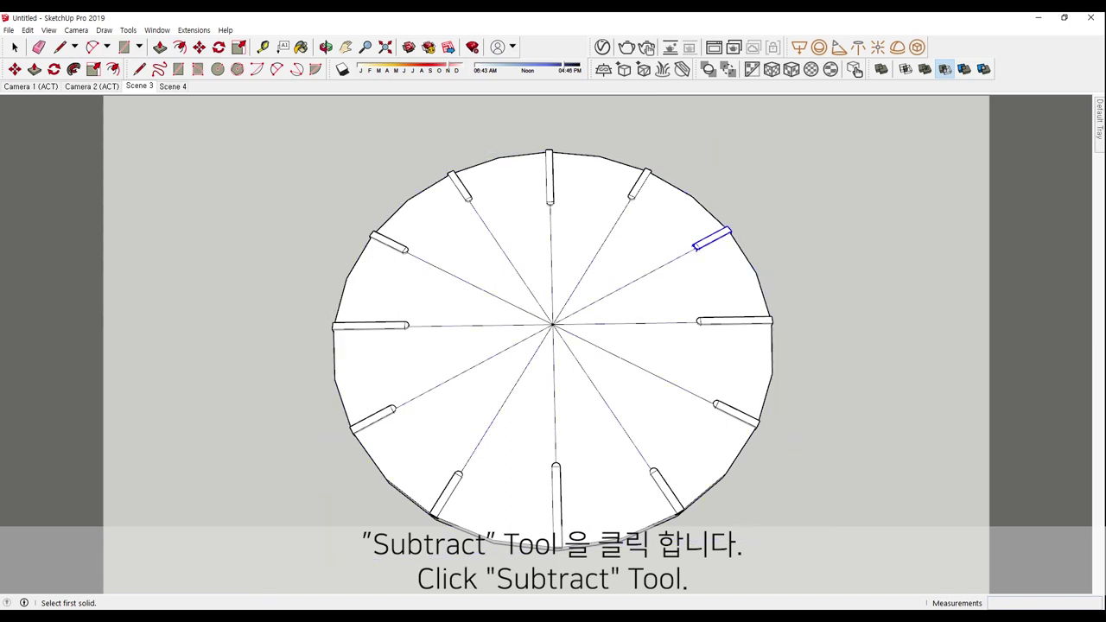
pyautogui.click(712, 239)
pyautogui.click(406, 363)
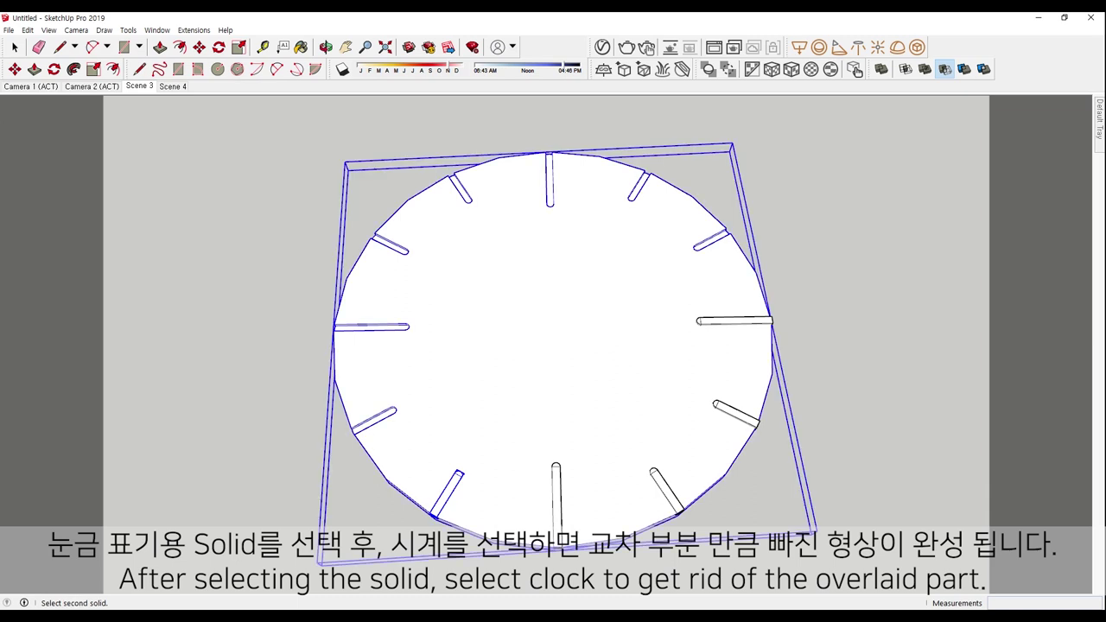
pyautogui.click(666, 488)
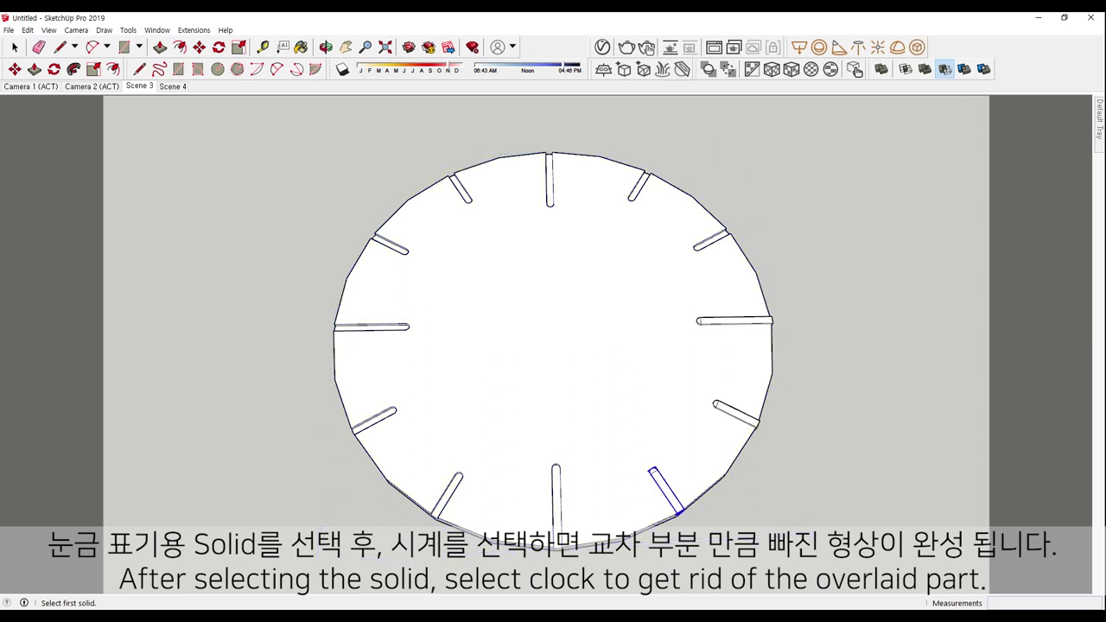
pyautogui.click(735, 413)
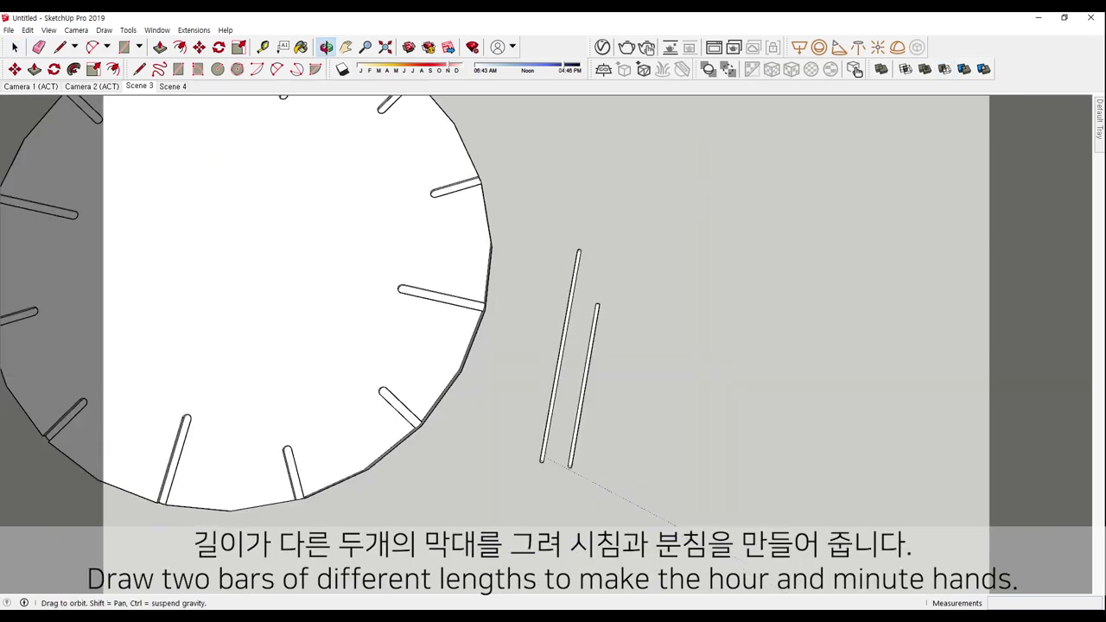
# Push in the hand bar's small end face to give it a rounded end
pyautogui.press('space')
pyautogui.scroll(4, 601, 307)
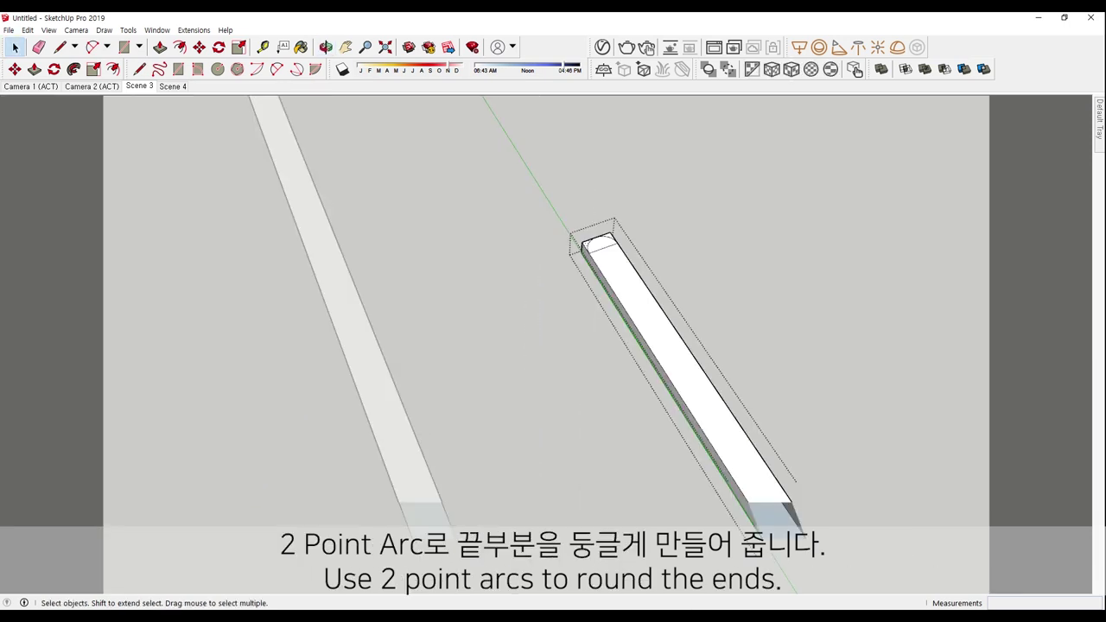
pyautogui.press('p')
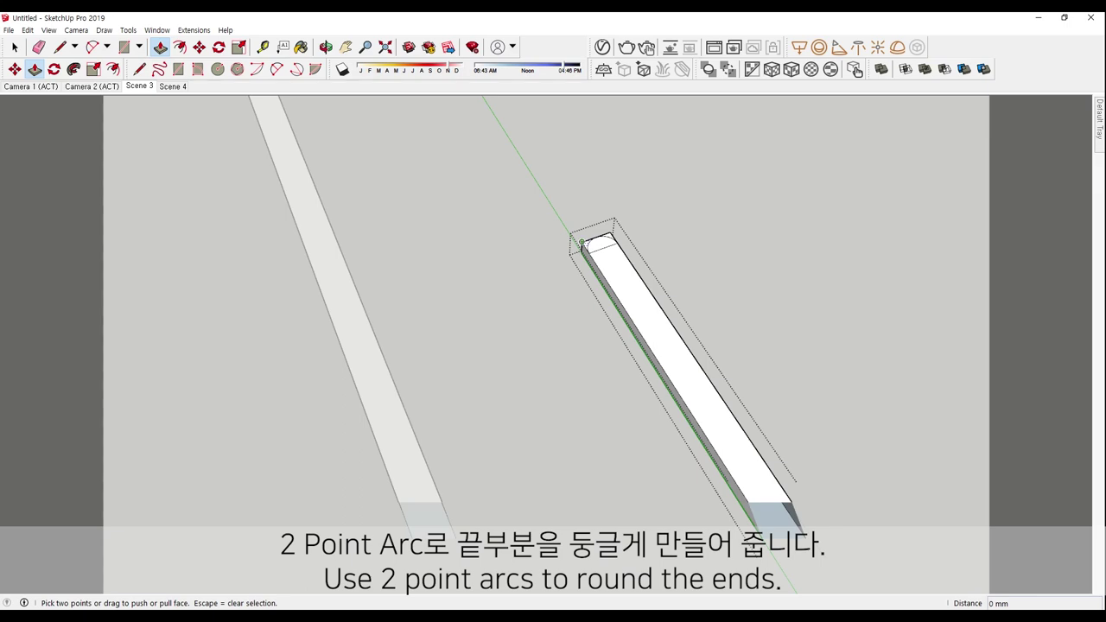
pyautogui.doubleClick(583, 244)
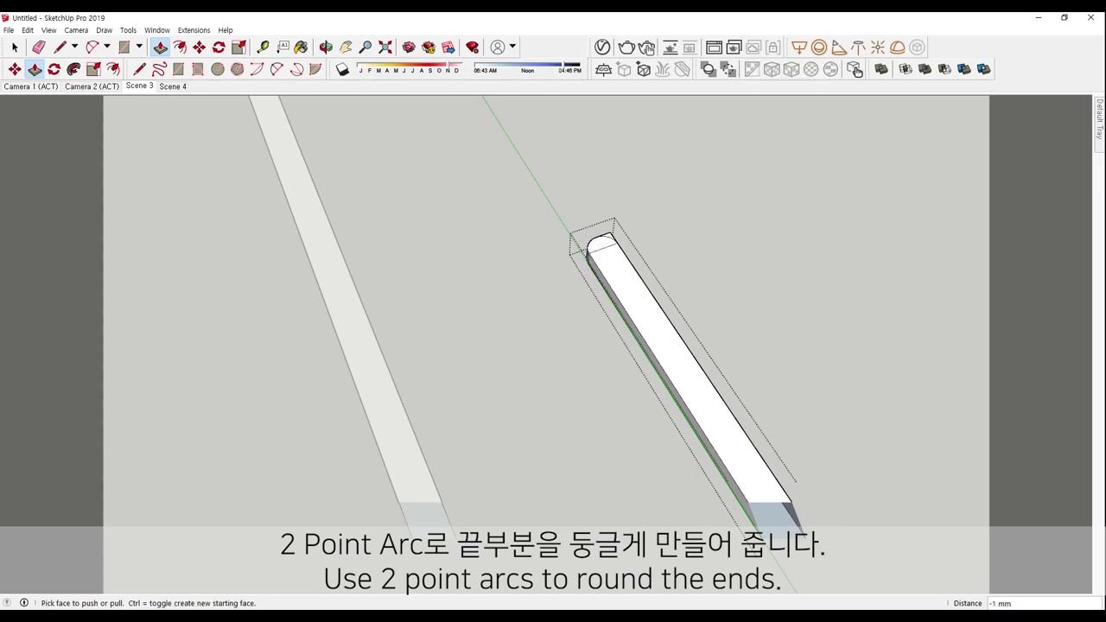
pyautogui.moveTo(605, 259); pyautogui.dragTo(639, 320, button='middle')
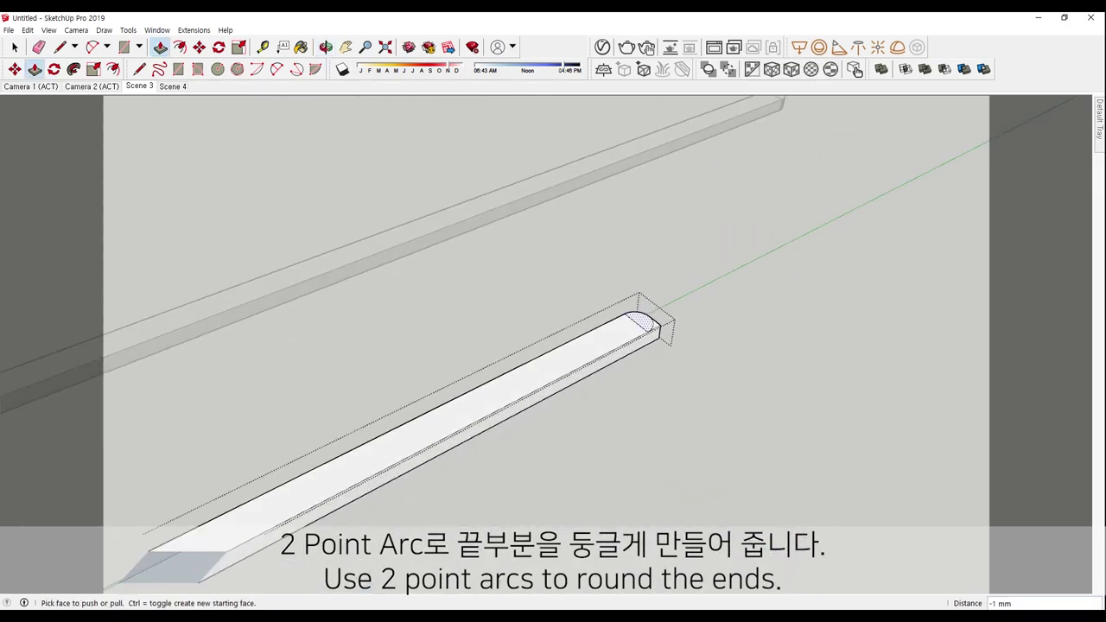
pyautogui.click(414, 431)
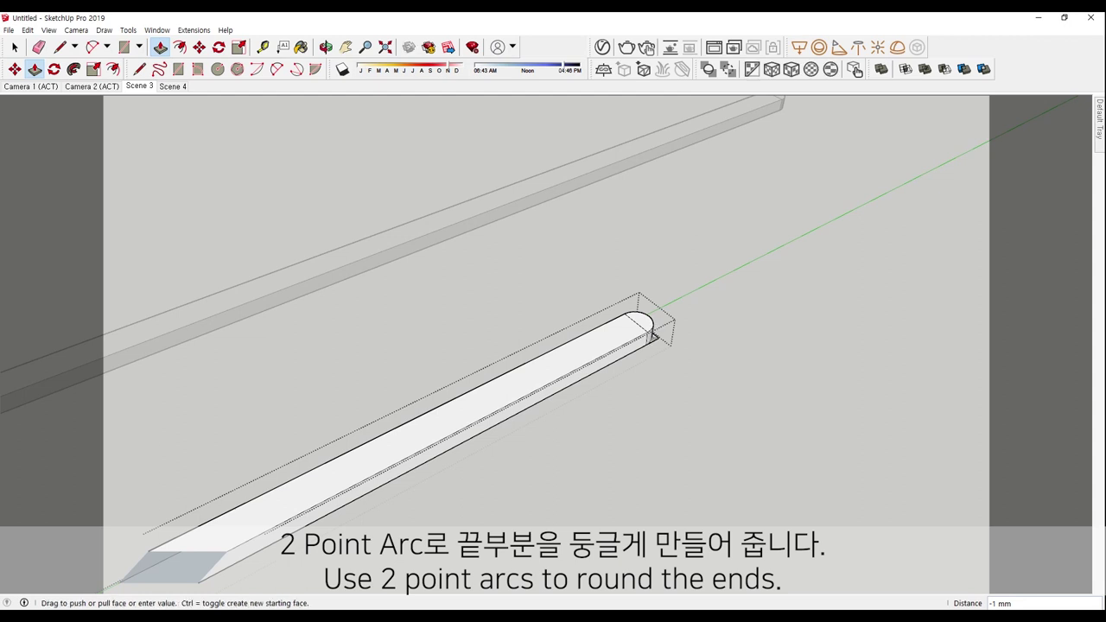
pyautogui.click(653, 336)
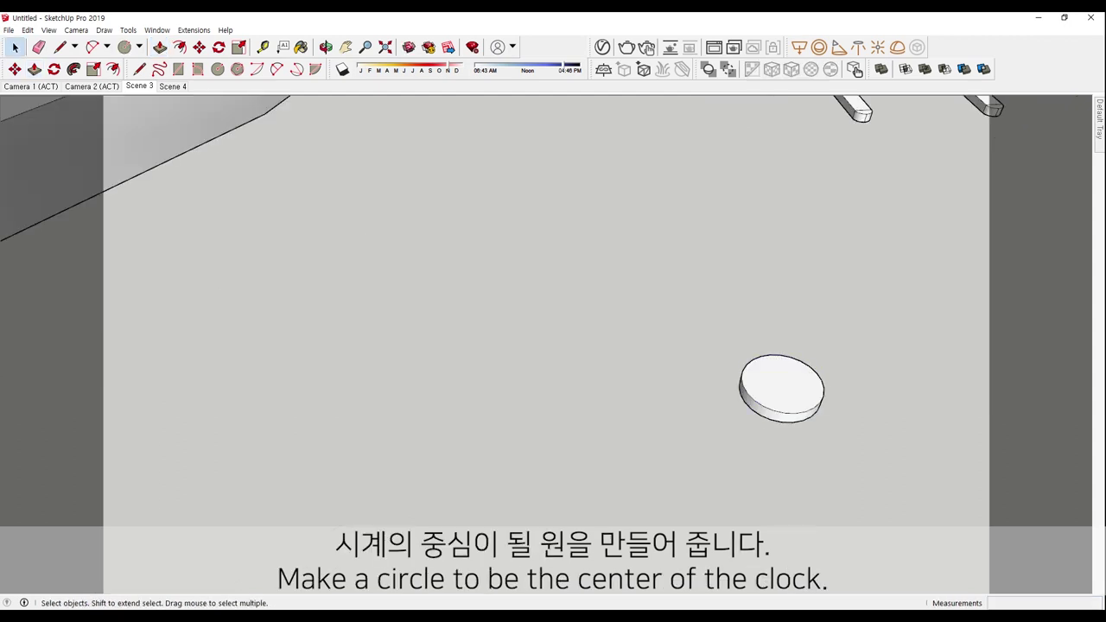
# Make the small centre circle a group and move it
pyautogui.tripleClick(778, 384)
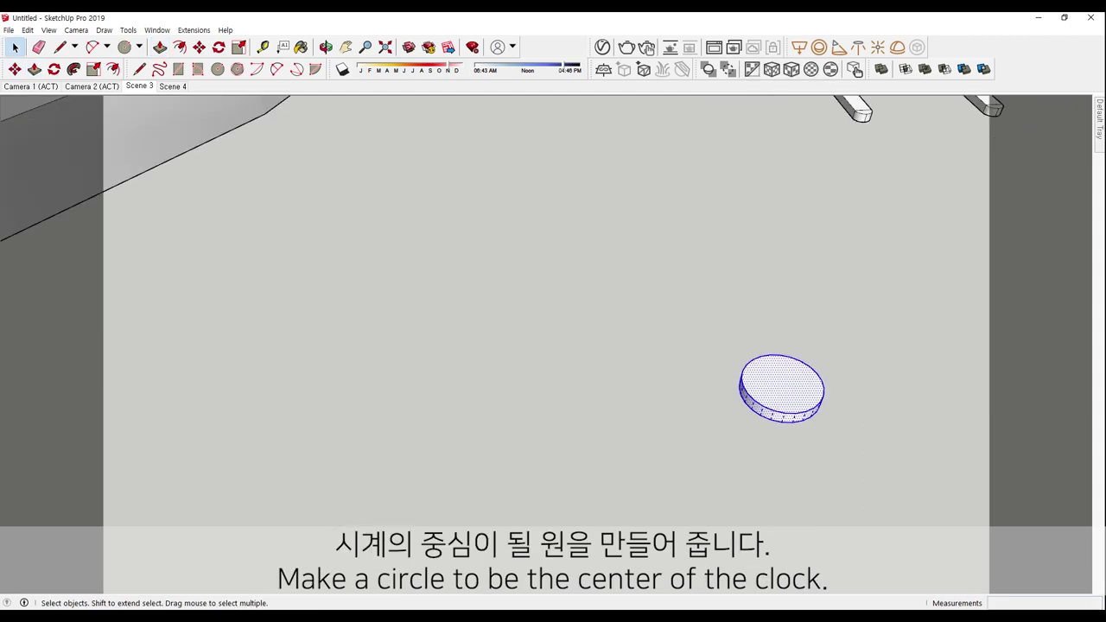
pyautogui.rightClick(774, 382)
pyautogui.click(813, 231)
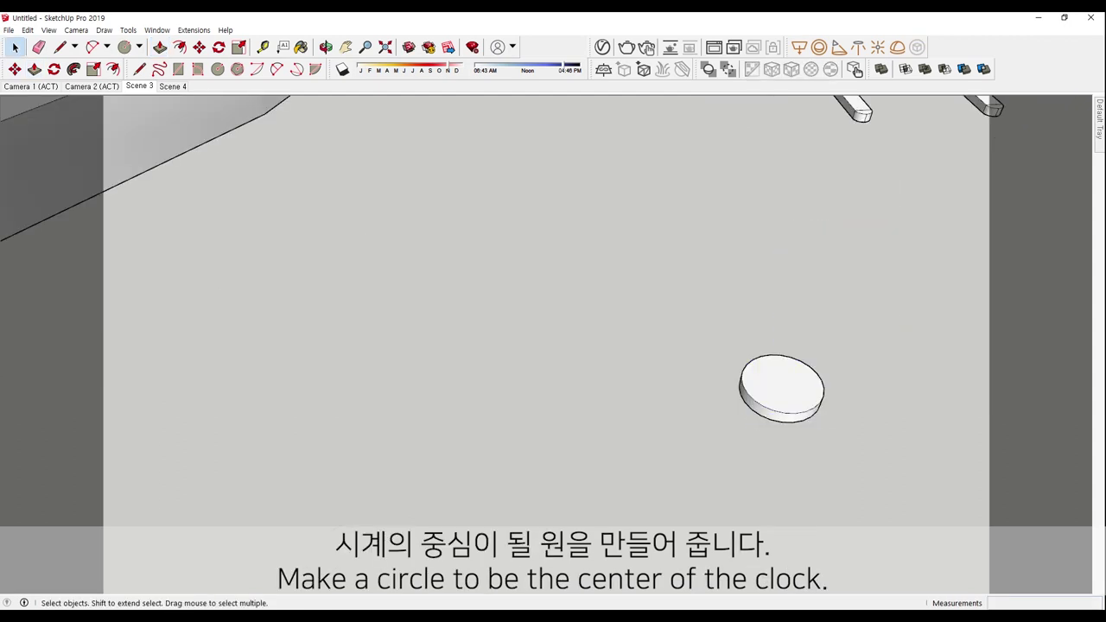
pyautogui.press('m')
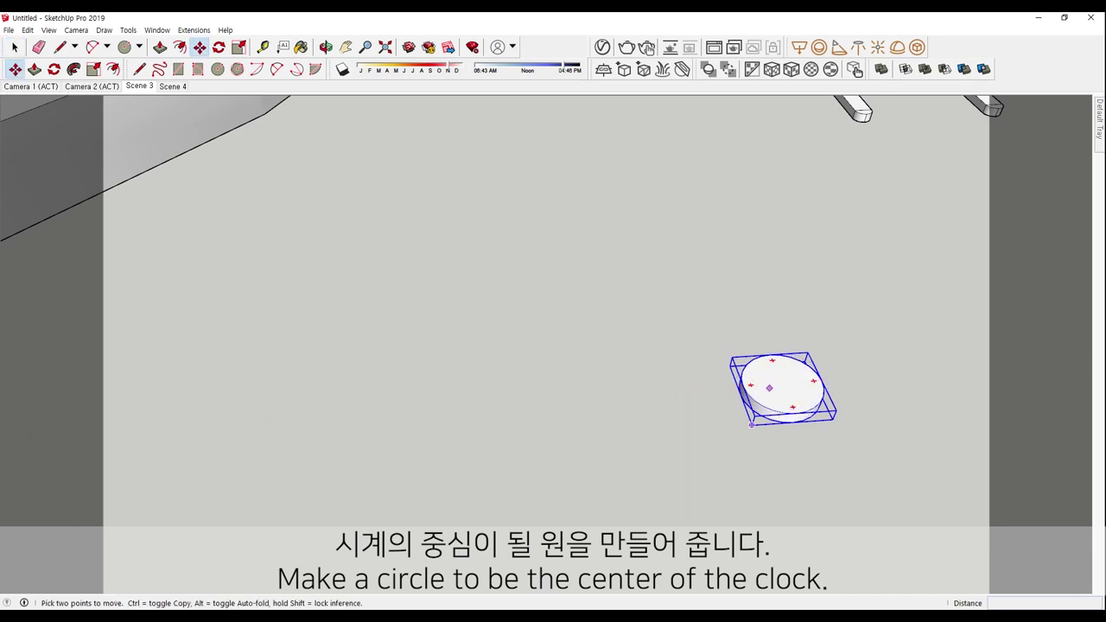
pyautogui.press('space')
# Rotate a hand about the hands' middle point, starting from the upward direction
pyautogui.doubleClick(780, 388)
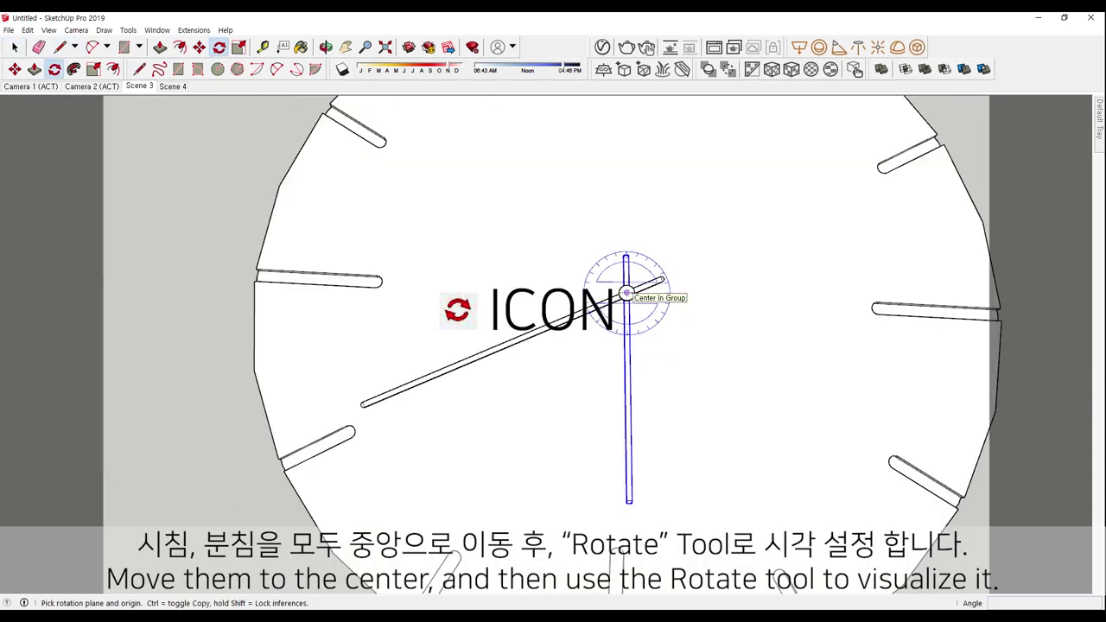
pyautogui.click(626, 293)
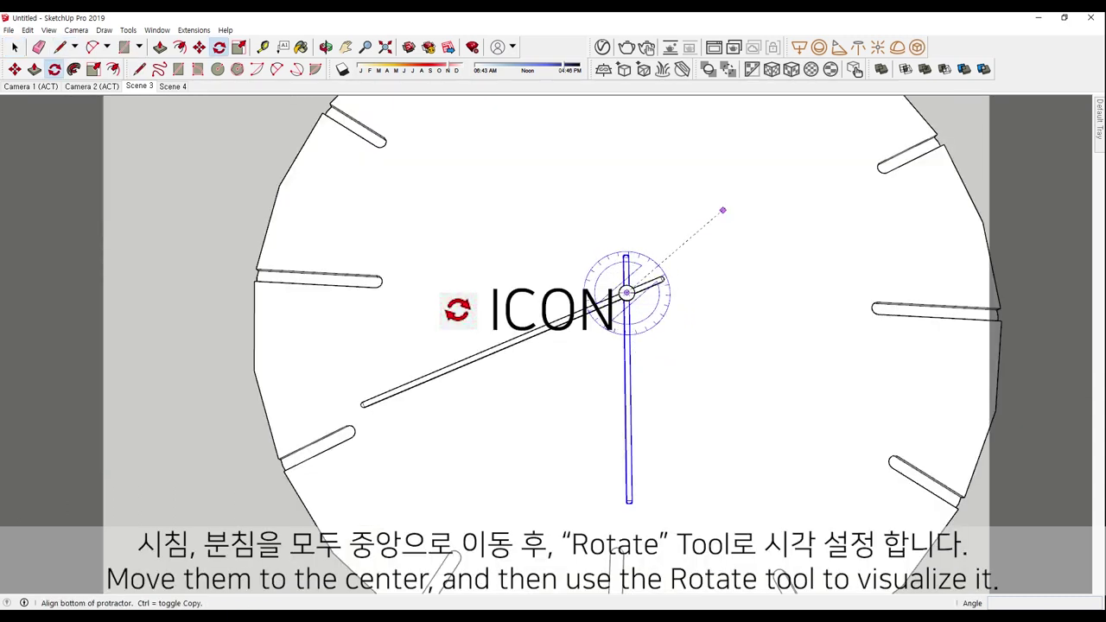
pyautogui.click(624, 156)
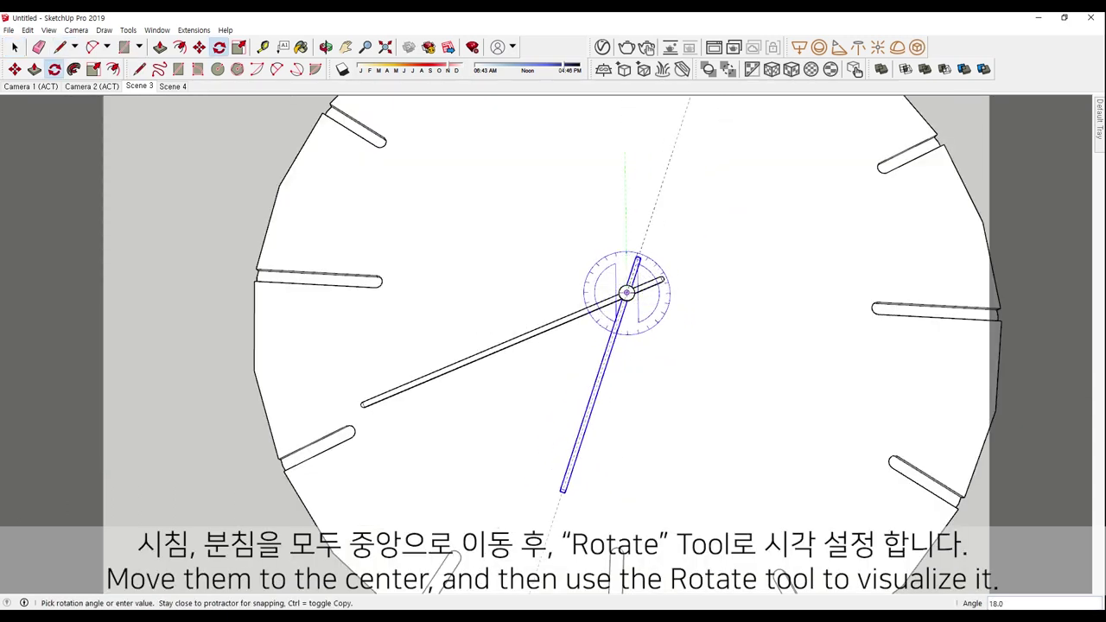
pyautogui.scroll(-1, 673, 162)
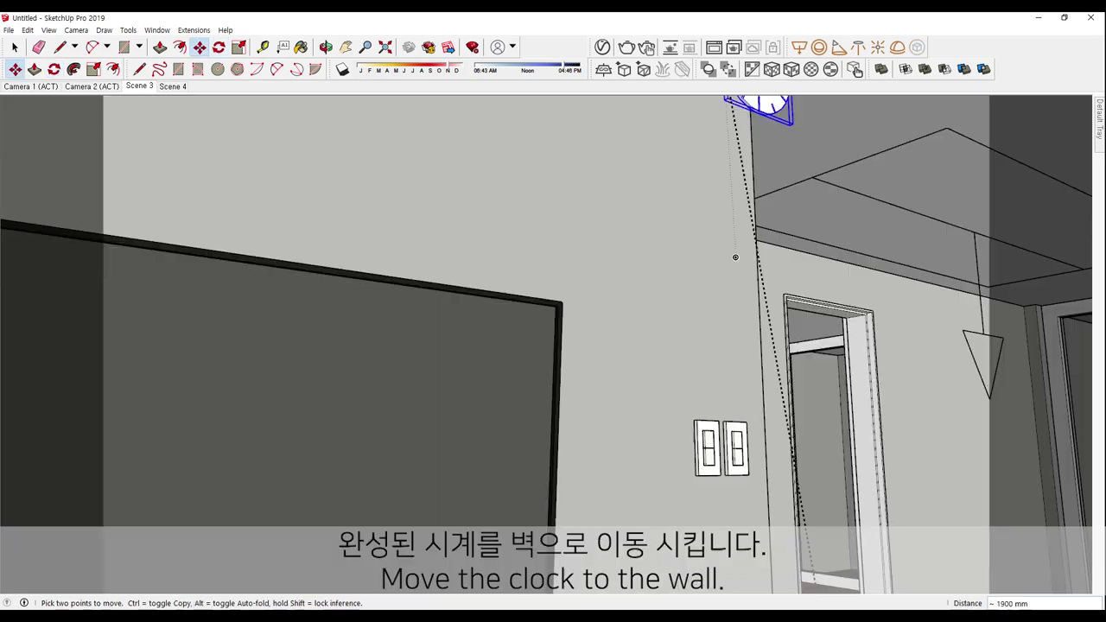
# Place the finished clock on the room wall and orbit around to check its position
pyautogui.click(735, 257)
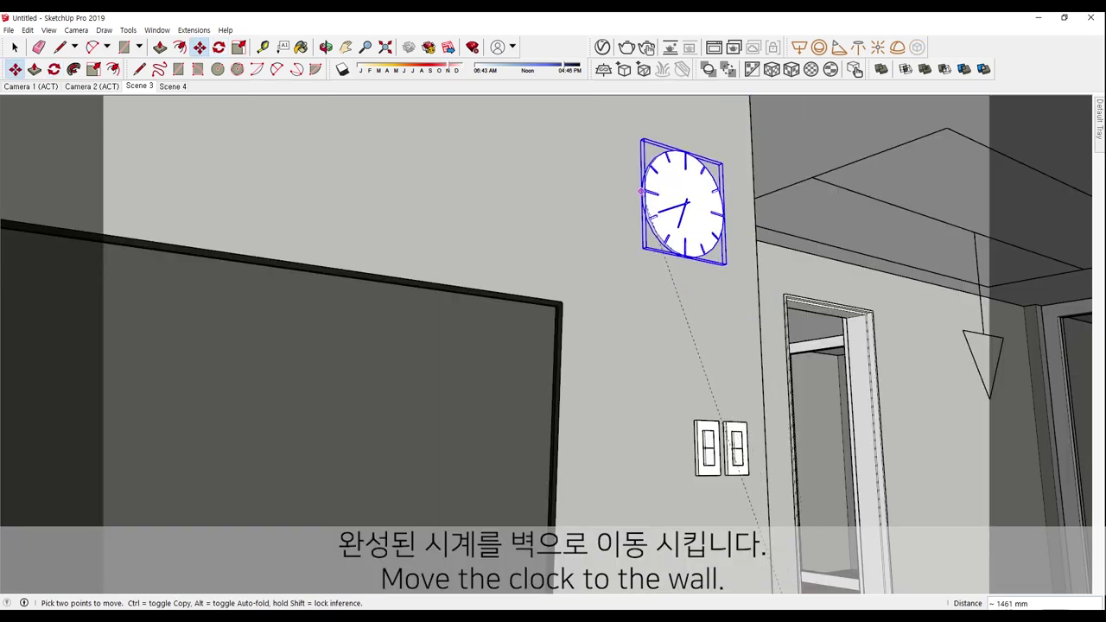
pyautogui.moveTo(735, 256); pyautogui.dragTo(692, 216, button='middle')
pyautogui.moveTo(622, 290); pyautogui.dragTo(613, 307, button='middle')
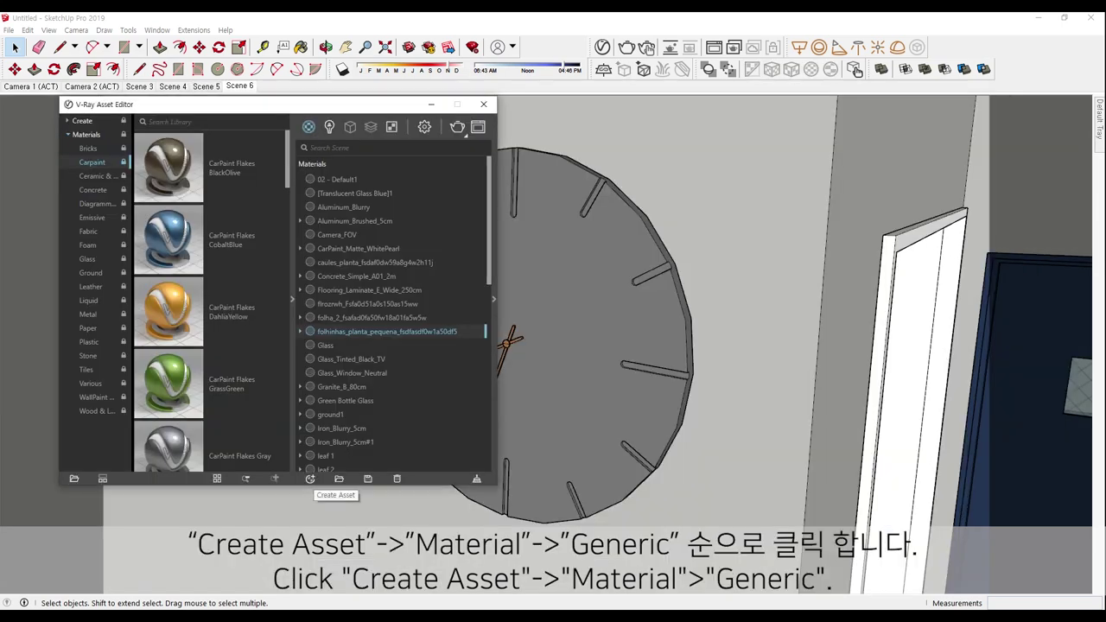
# Create a new Generic V-Ray material and rename it 'Wall Clock'
pyautogui.click(310, 477)
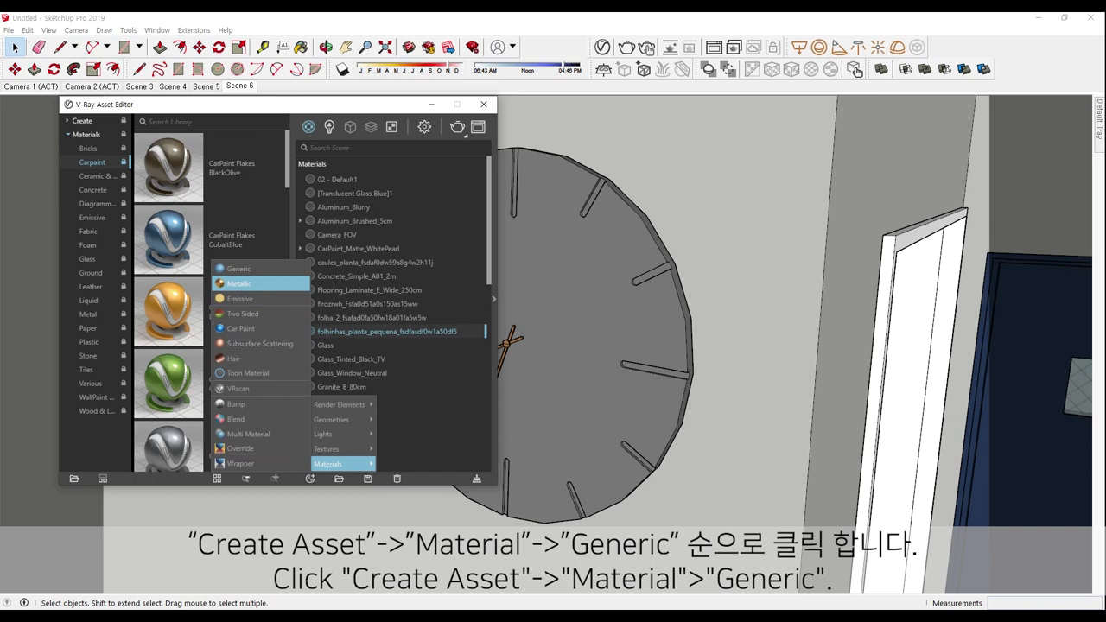
pyautogui.click(240, 269)
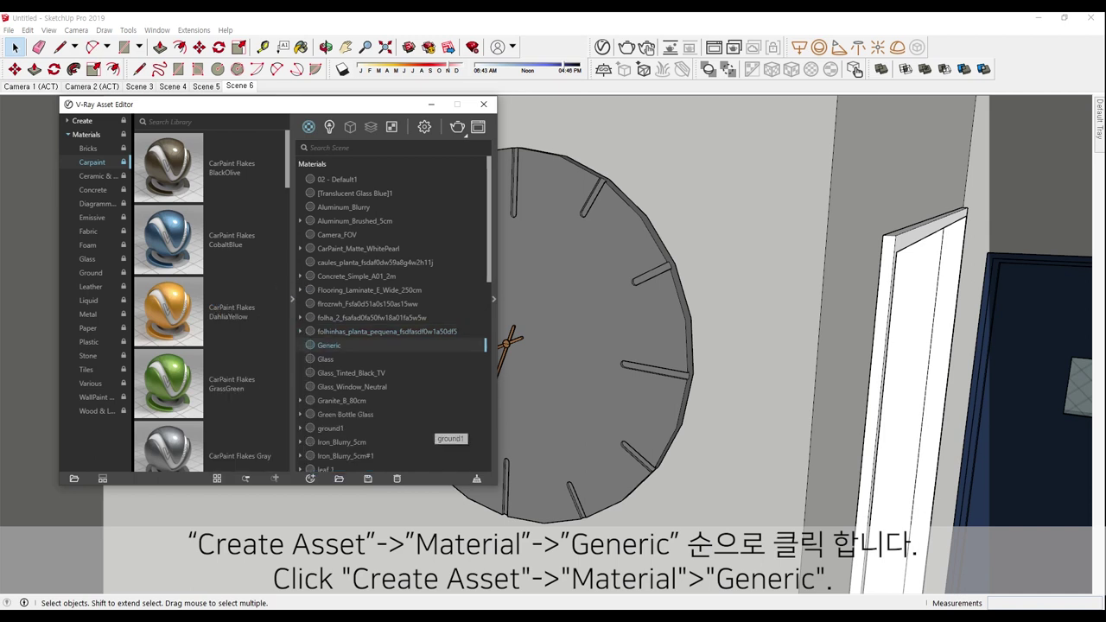
pyautogui.rightClick(328, 344)
pyautogui.press('Escape')
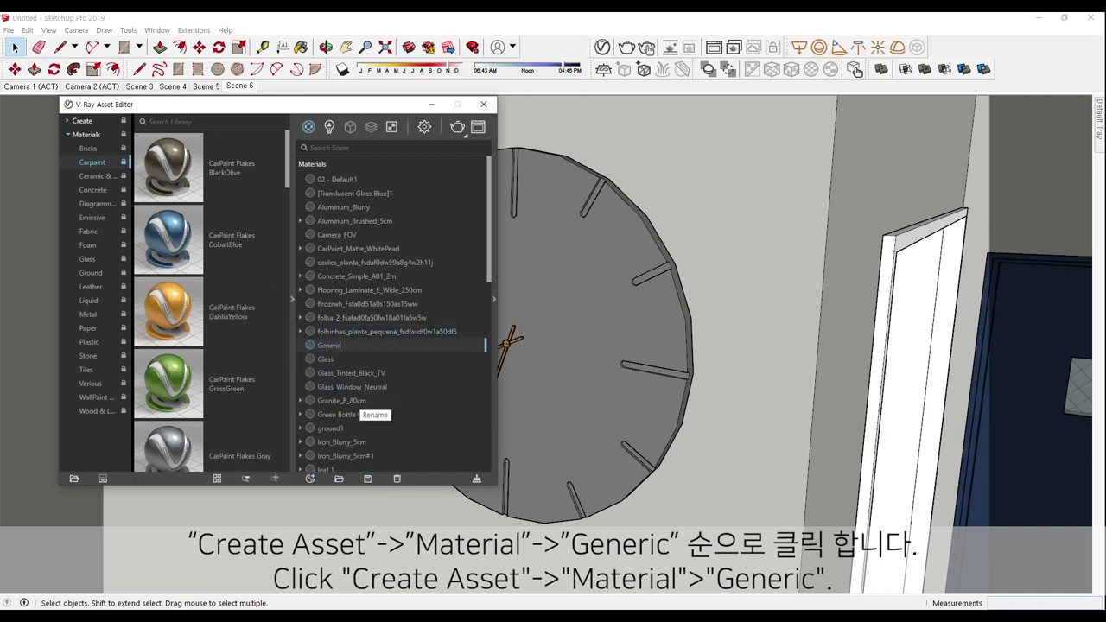
pyautogui.press('BackSpace')
pyautogui.write('Wall')
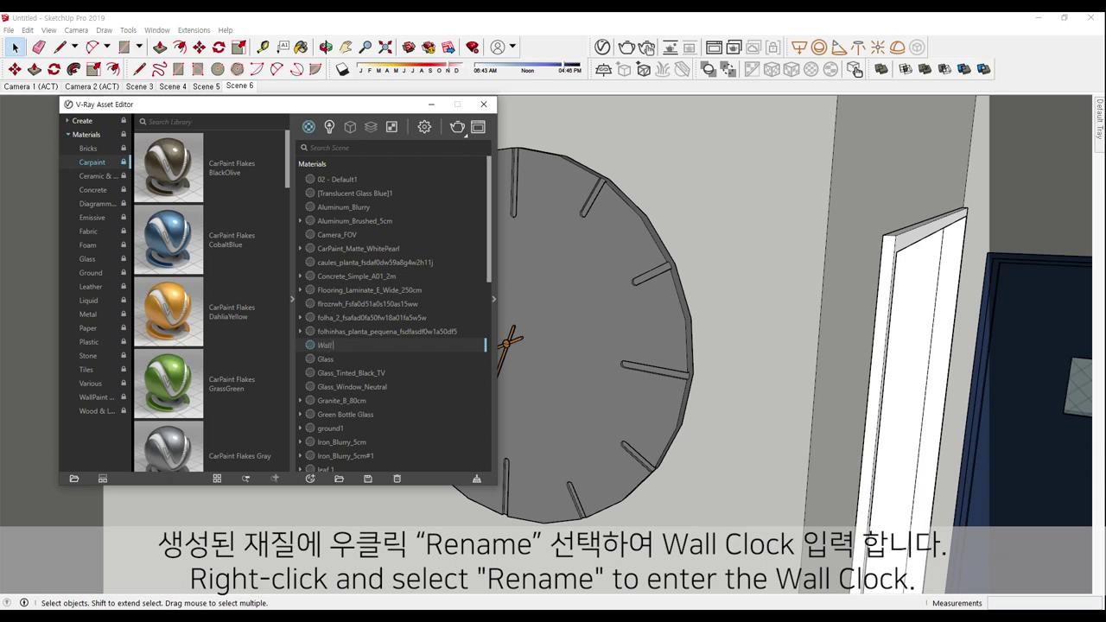
pyautogui.write('Clock')
pyautogui.press('Return')
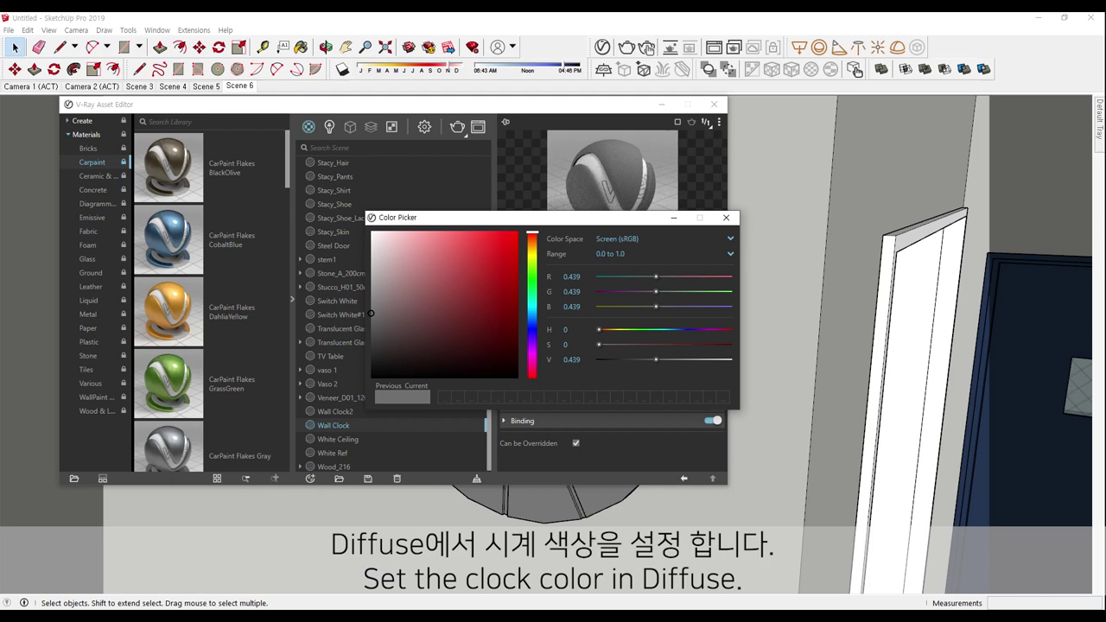
# Finish Wall Clock's grey colour, then edit Wall Clock2's brown diffuse (R 0.592, G 0.408, B 0.243)
pyautogui.moveTo(518, 217); pyautogui.dragTo(884, 103)
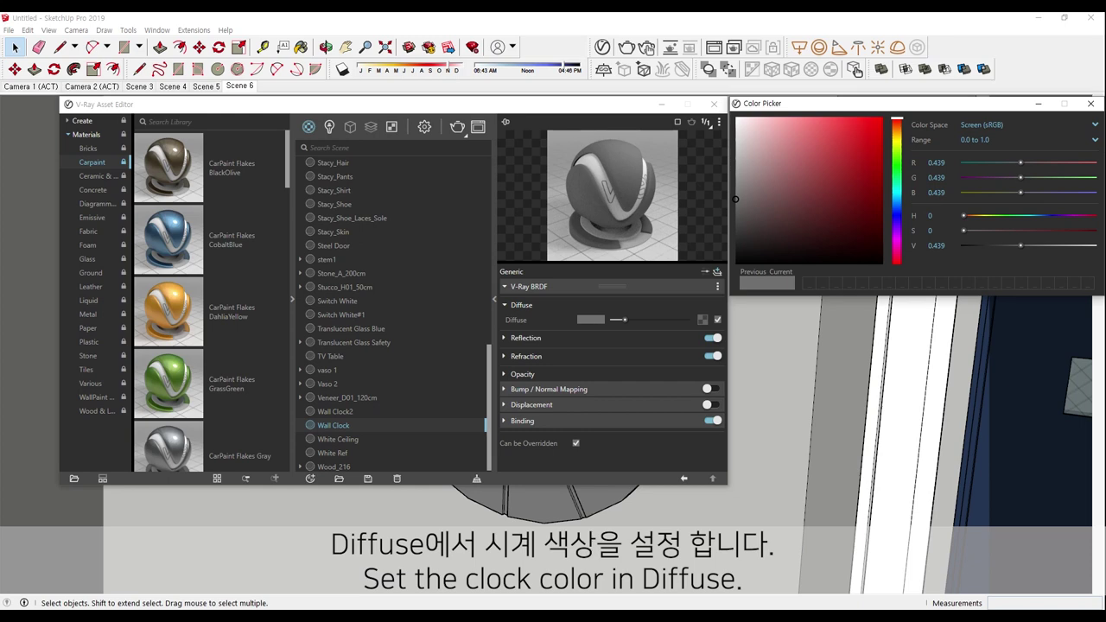
pyautogui.click(1090, 104)
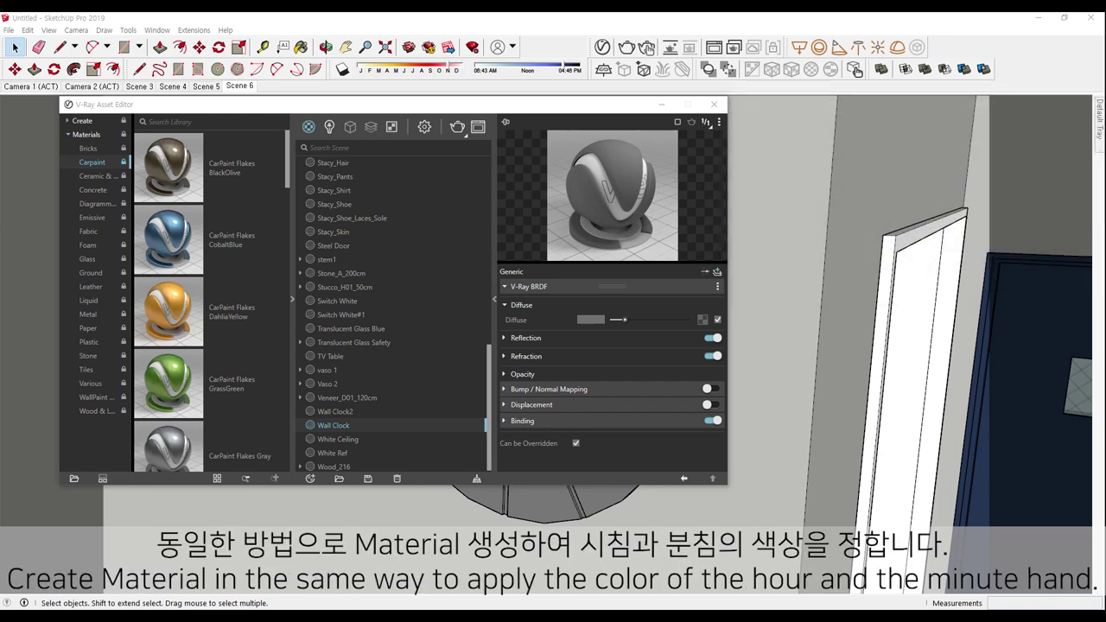
pyautogui.click(335, 411)
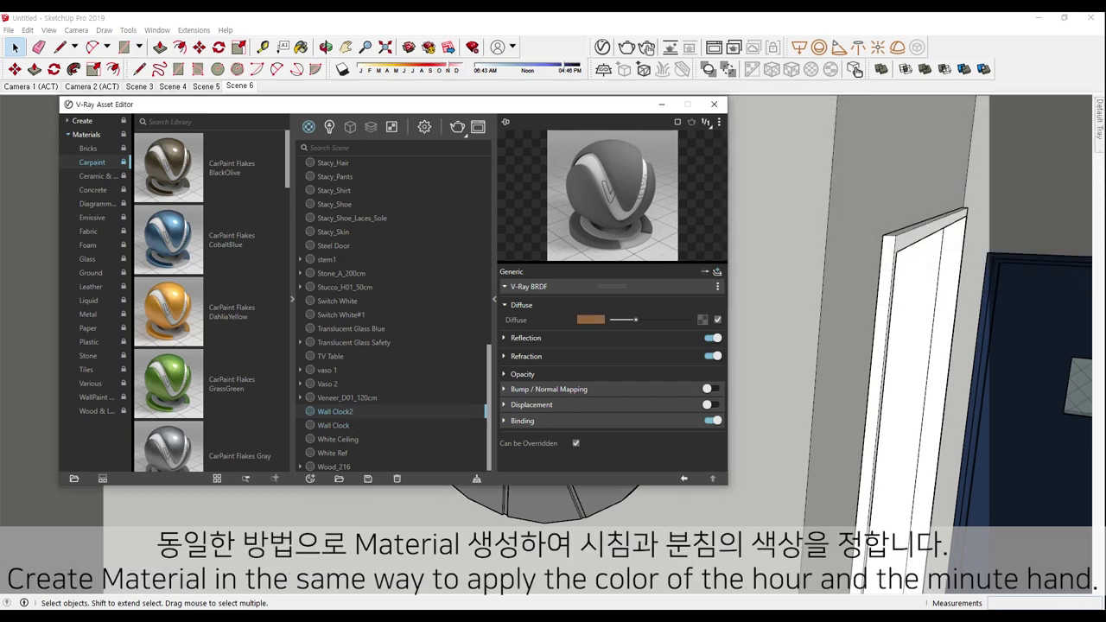
pyautogui.click(591, 318)
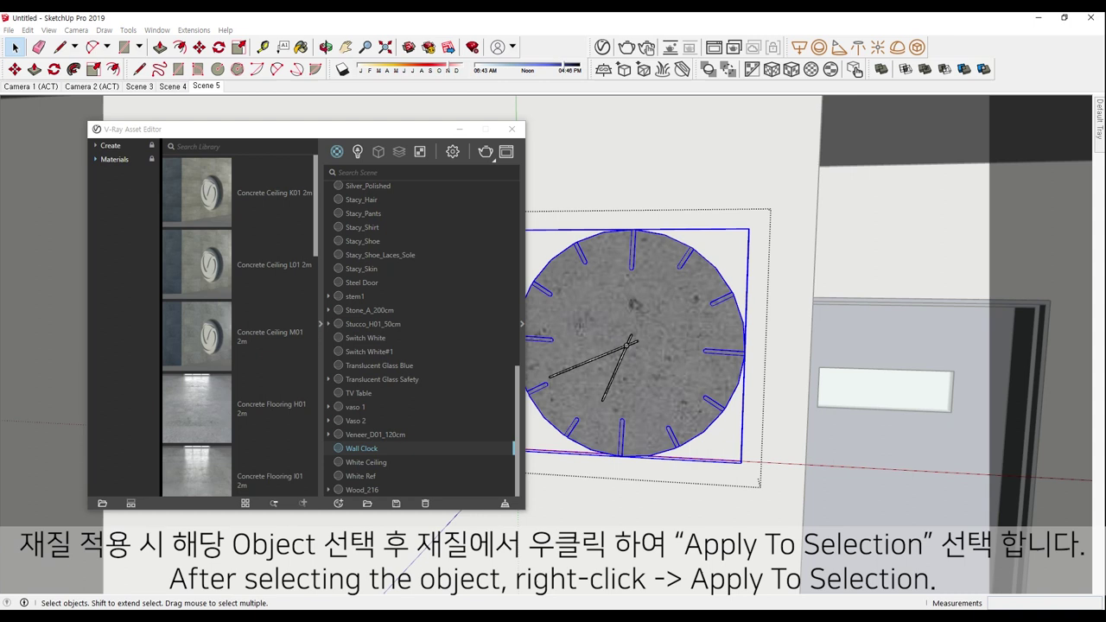
# Apply the grey Wall Clock material to the clock disc, then select the minute and hour hands
pyautogui.rightClick(372, 332)
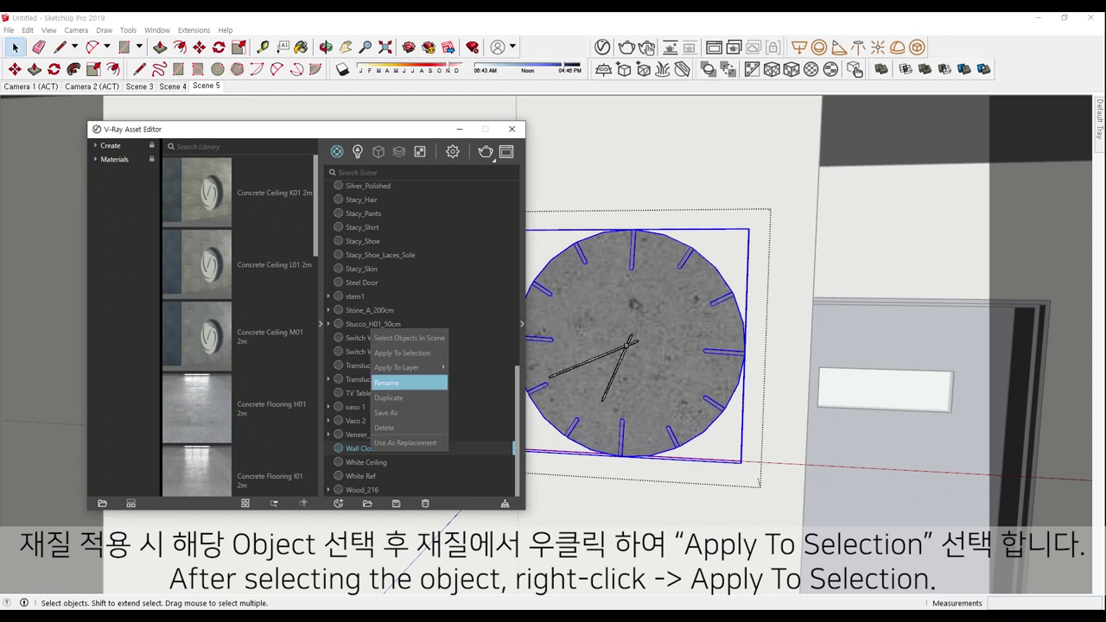
pyautogui.click(402, 353)
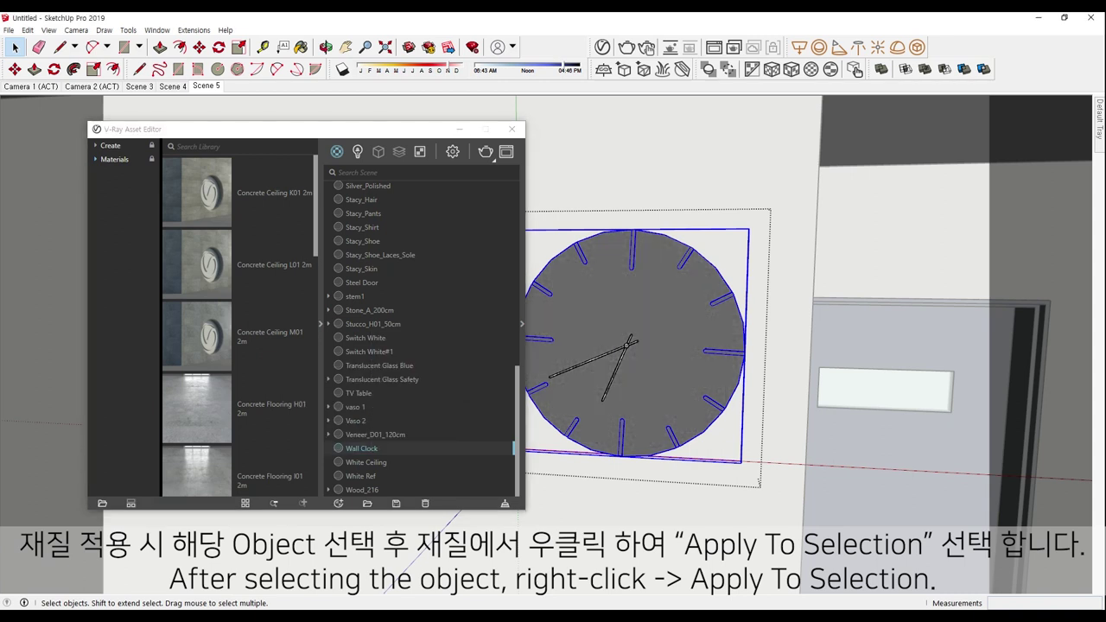
pyautogui.click(628, 344)
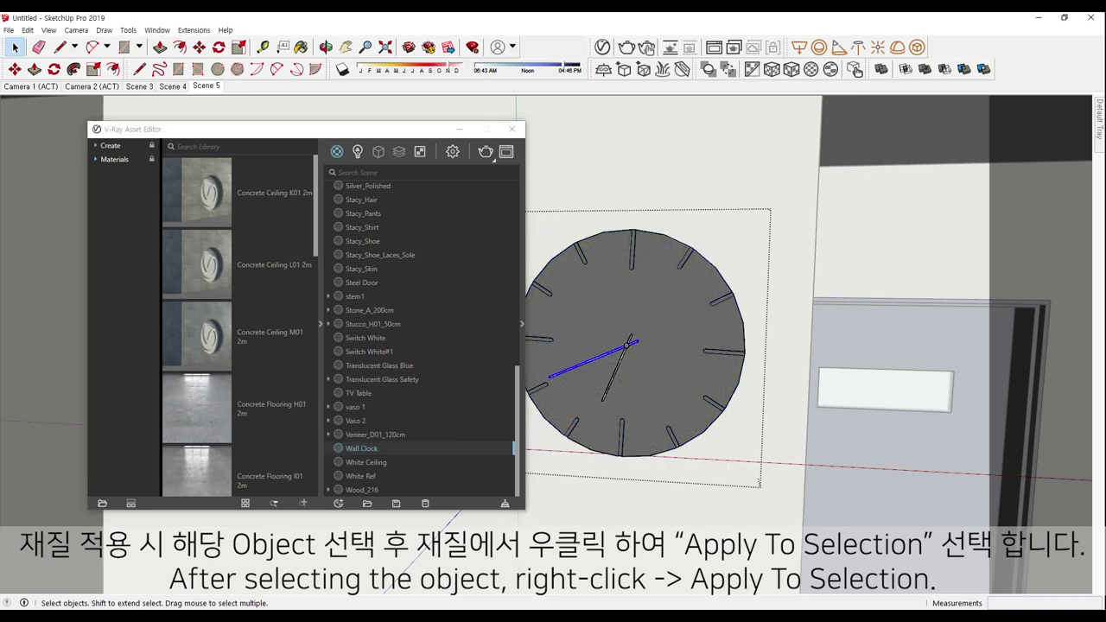
pyautogui.keyDown('shift'); pyautogui.click(617, 367); pyautogui.keyUp('shift')
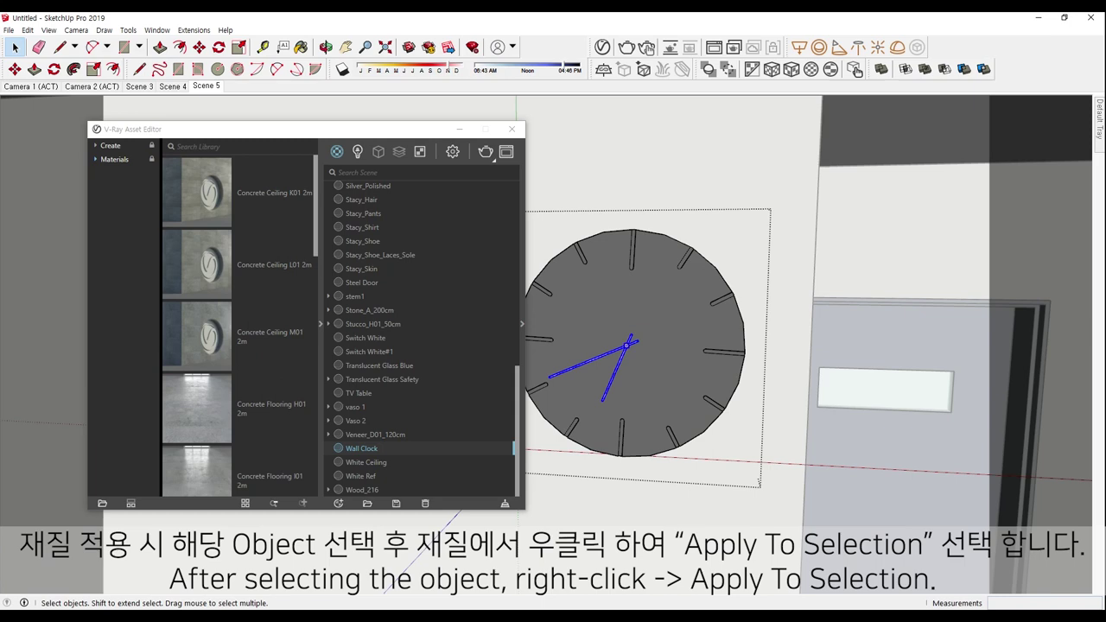